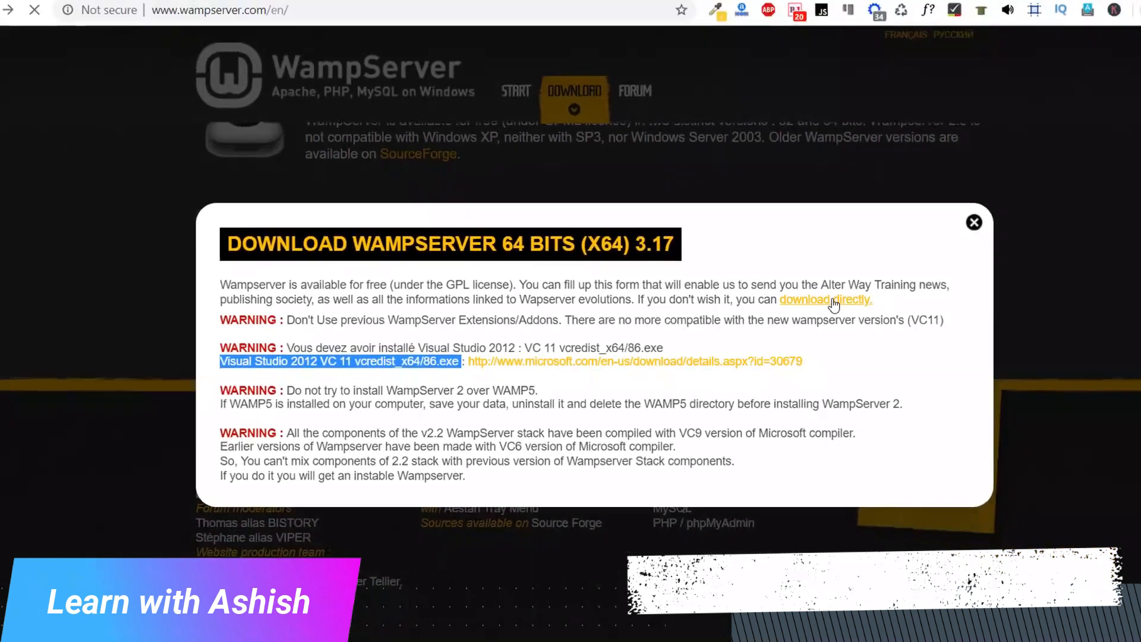
# Start the direct download of the 64-bit WampServer installer and cancel saving the file
pyautogui.click(918, 303)
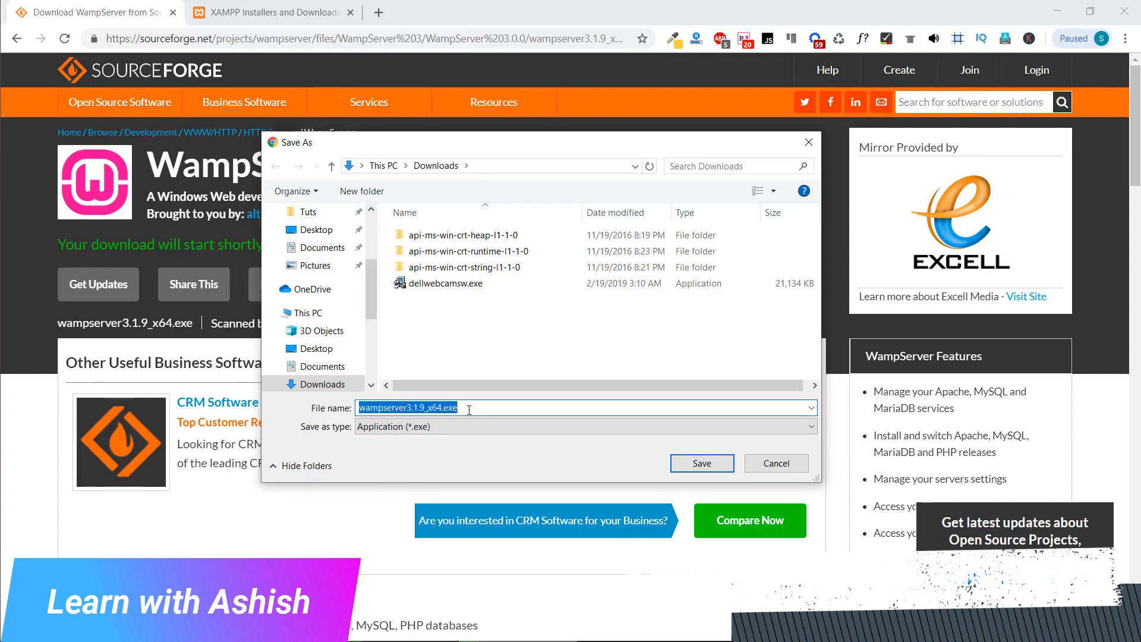
pyautogui.click(758, 467)
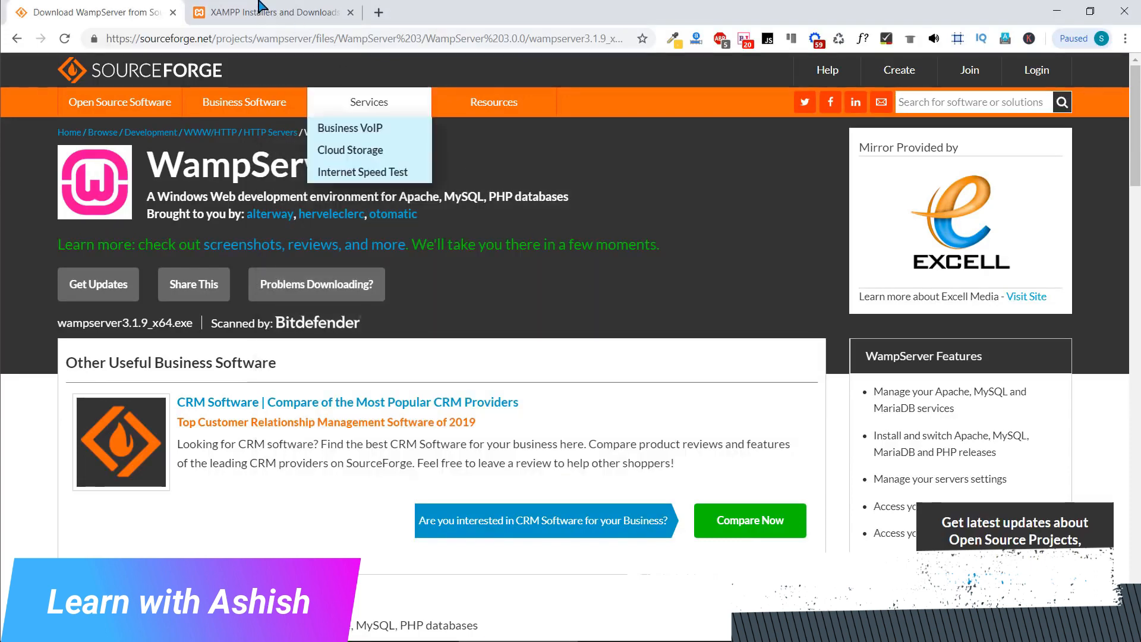
# Examine the "What is XAMPP?" introduction and the download options on the Apache Friends home page
pyautogui.click(259, 7)
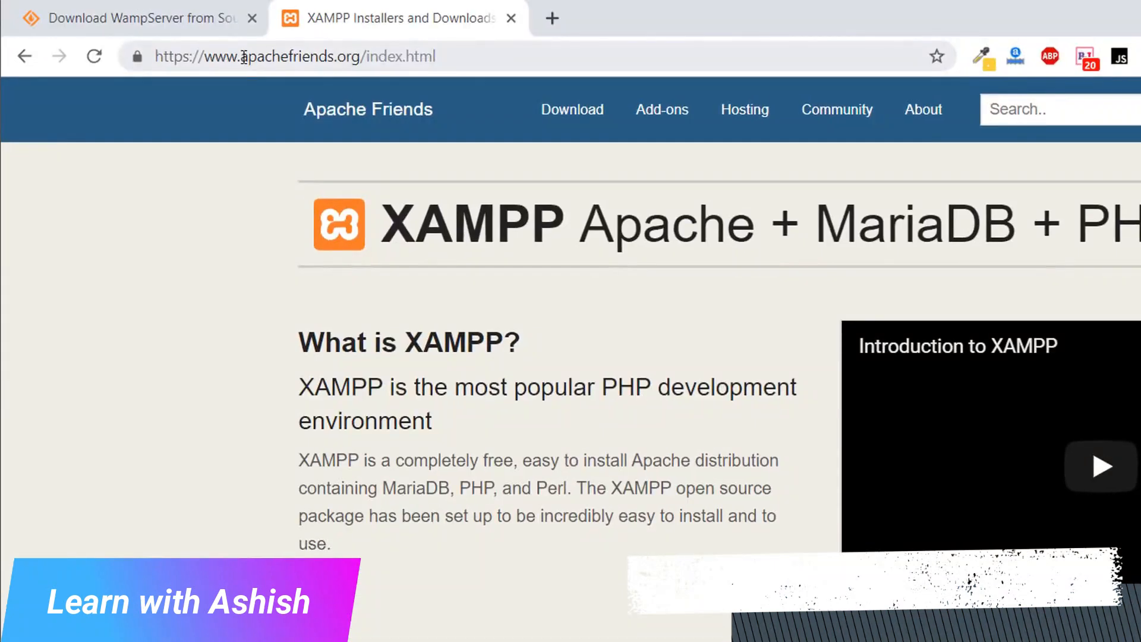
pyautogui.moveTo(244, 57); pyautogui.dragTo(331, 57)
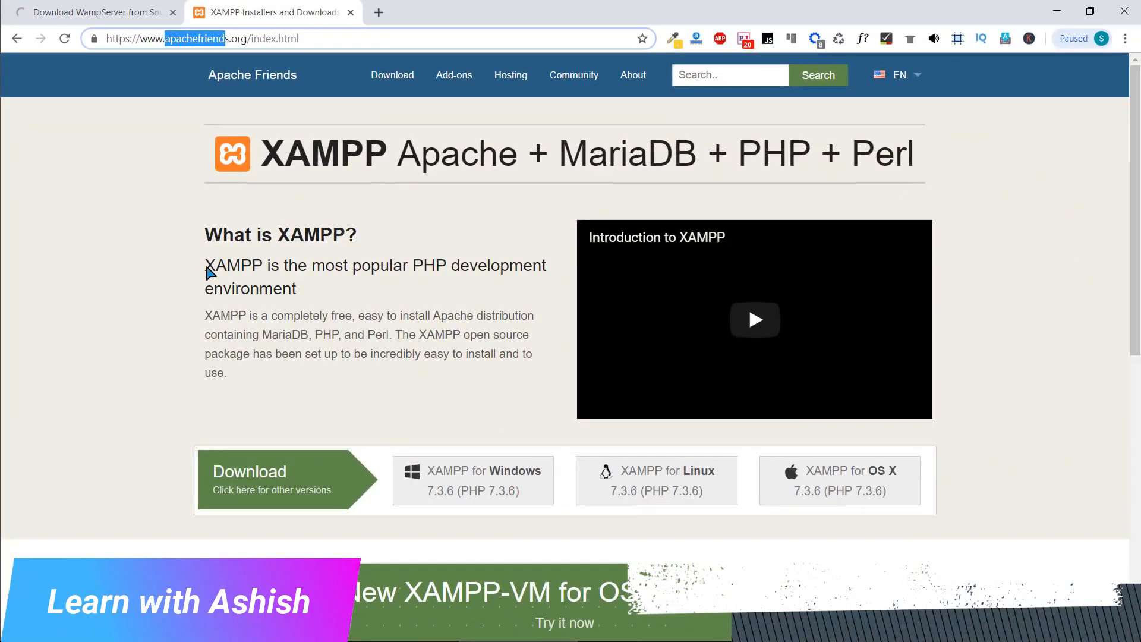
pyautogui.moveTo(207, 268); pyautogui.dragTo(220, 270)
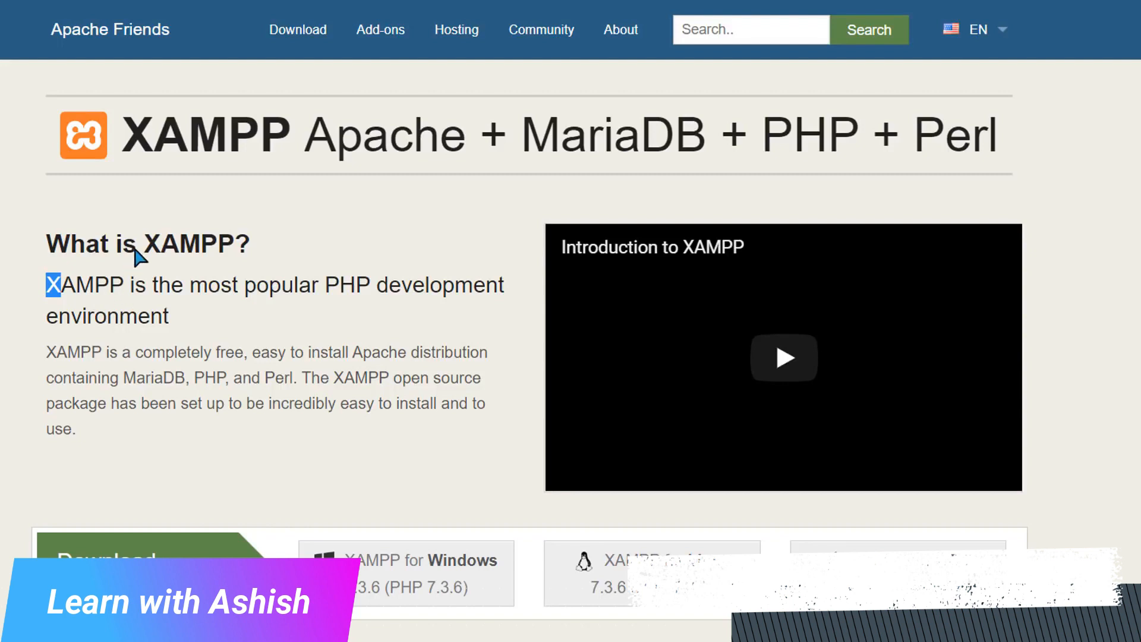
pyautogui.moveTo(137, 244); pyautogui.dragTo(230, 245)
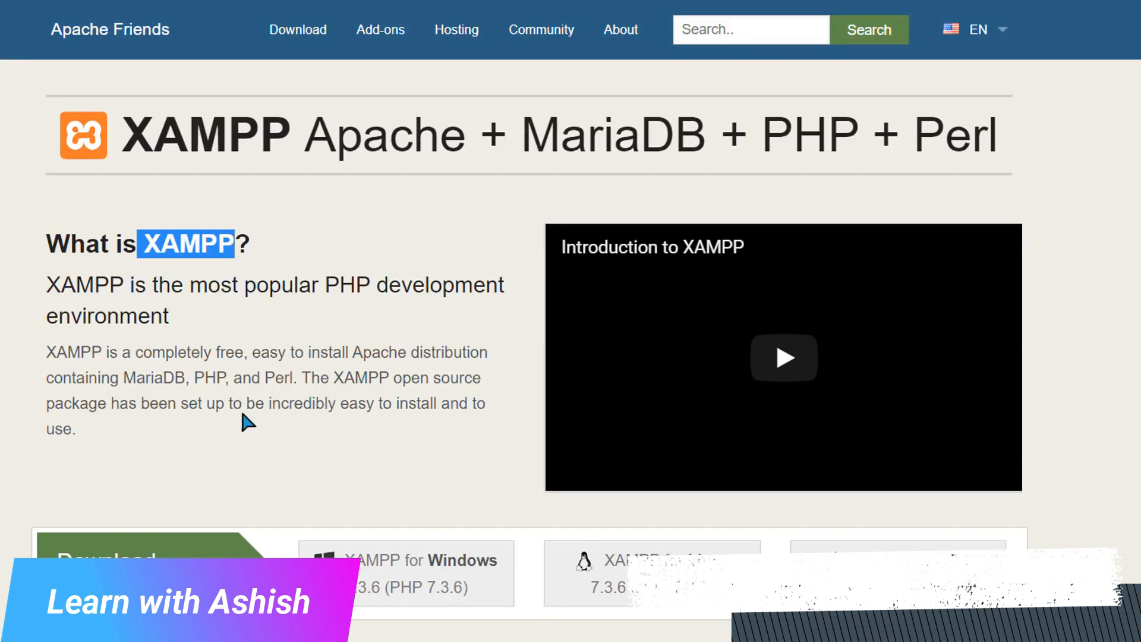
pyautogui.click(240, 455)
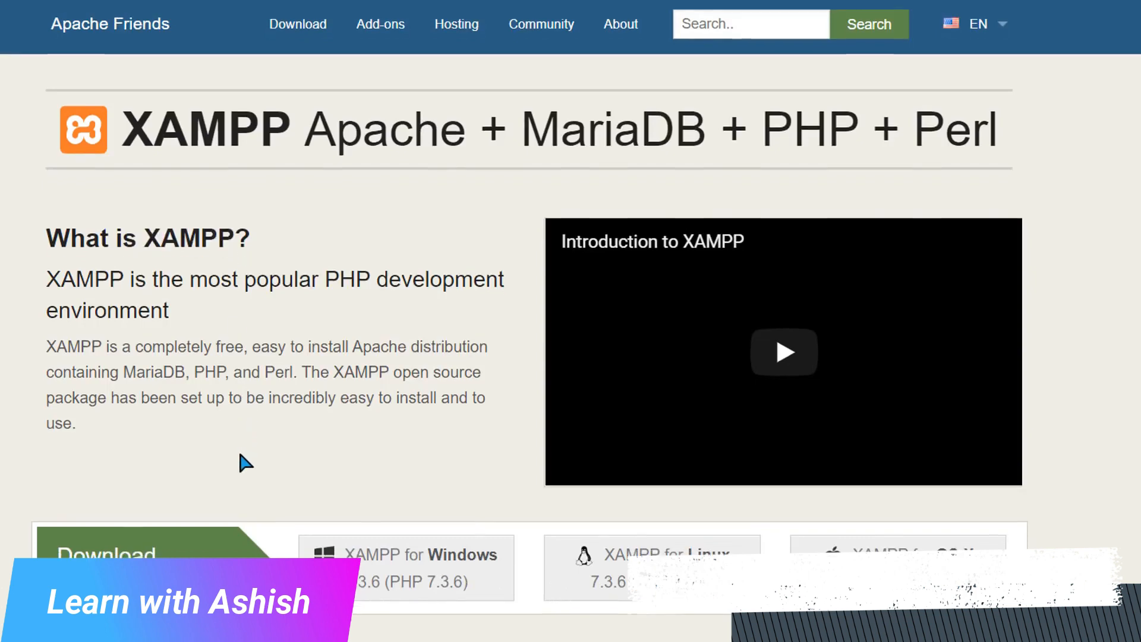
pyautogui.scroll(-3, 240, 455)
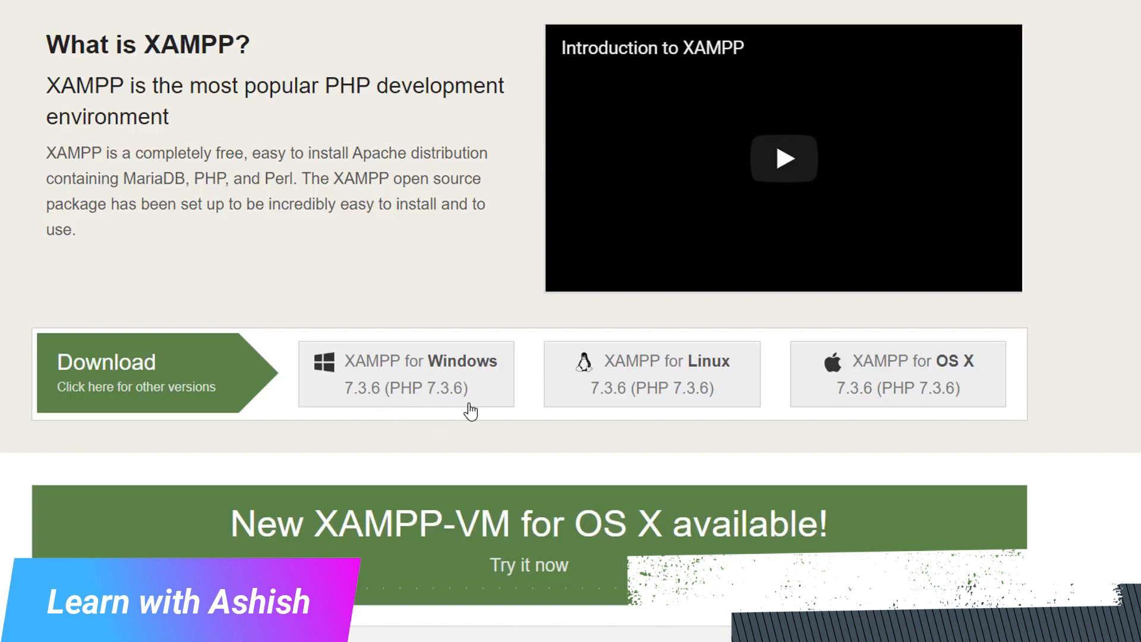
pyautogui.scroll(-3, 331, 493)
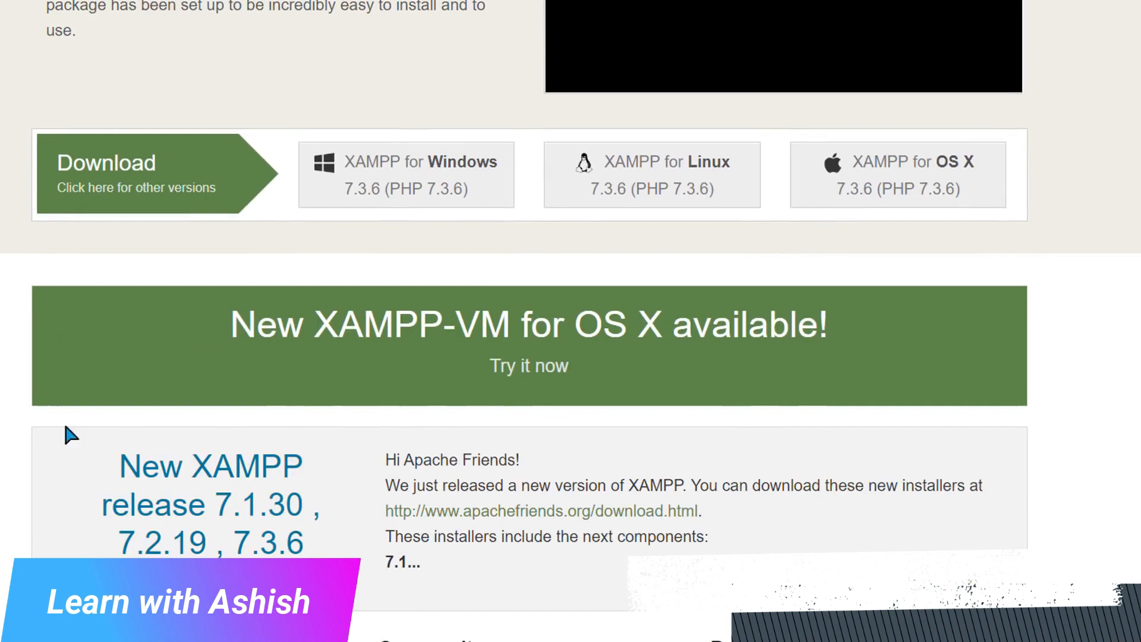
pyautogui.scroll(1, 44, 381)
pyautogui.scroll(10, 44, 381)
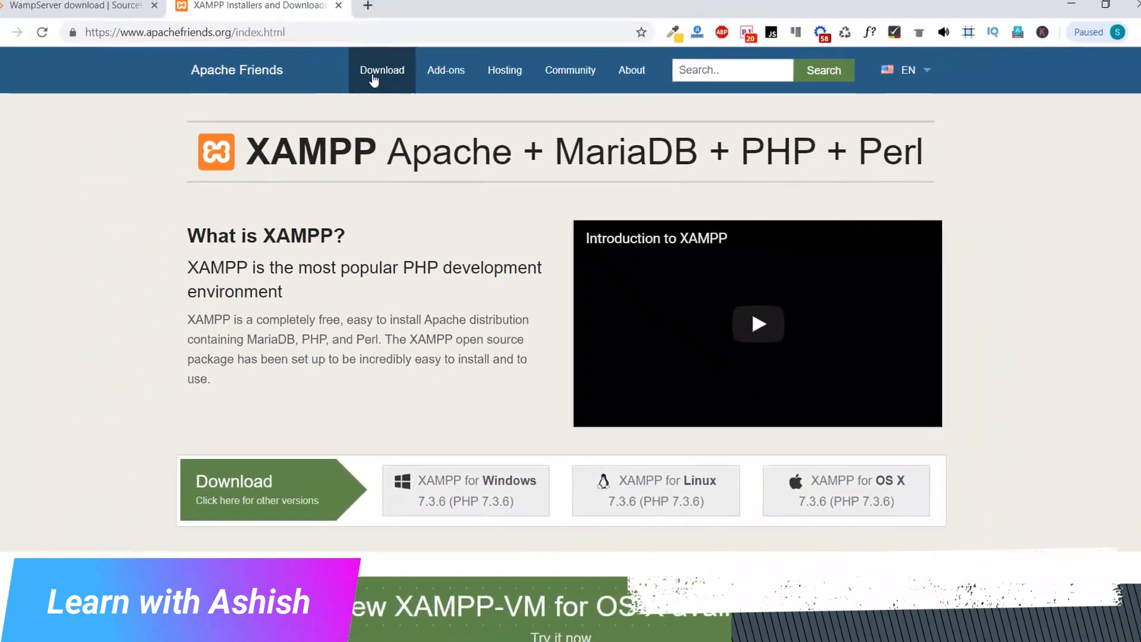
# Review the XAMPP versions offered for Windows, Linux and OS X on the Apache Friends download page
pyautogui.click(385, 83)
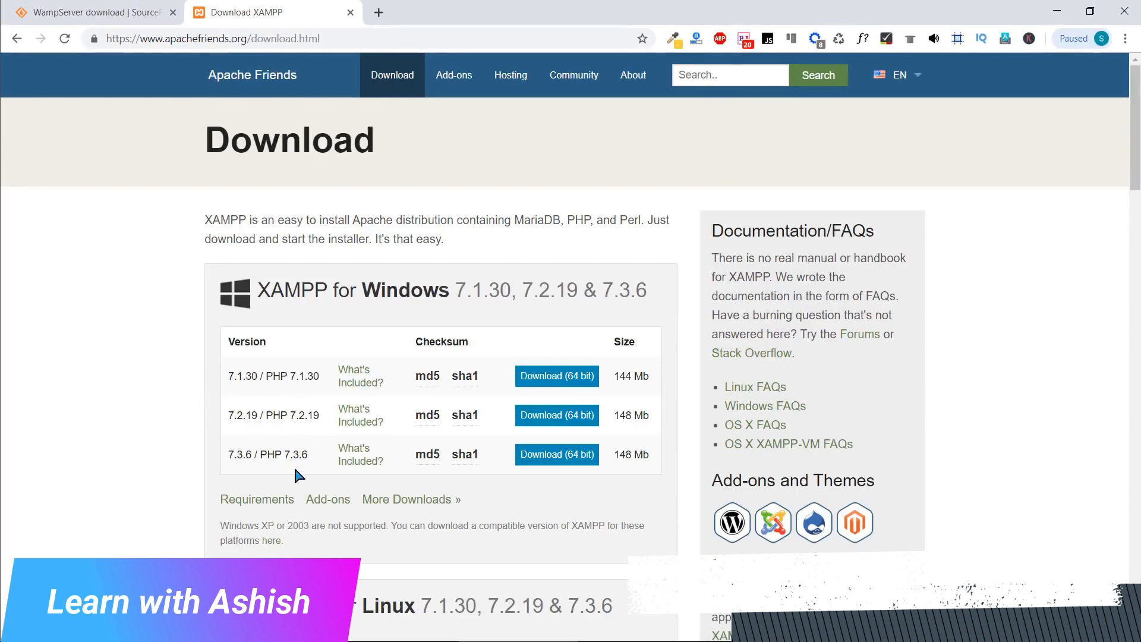
pyautogui.click(568, 460)
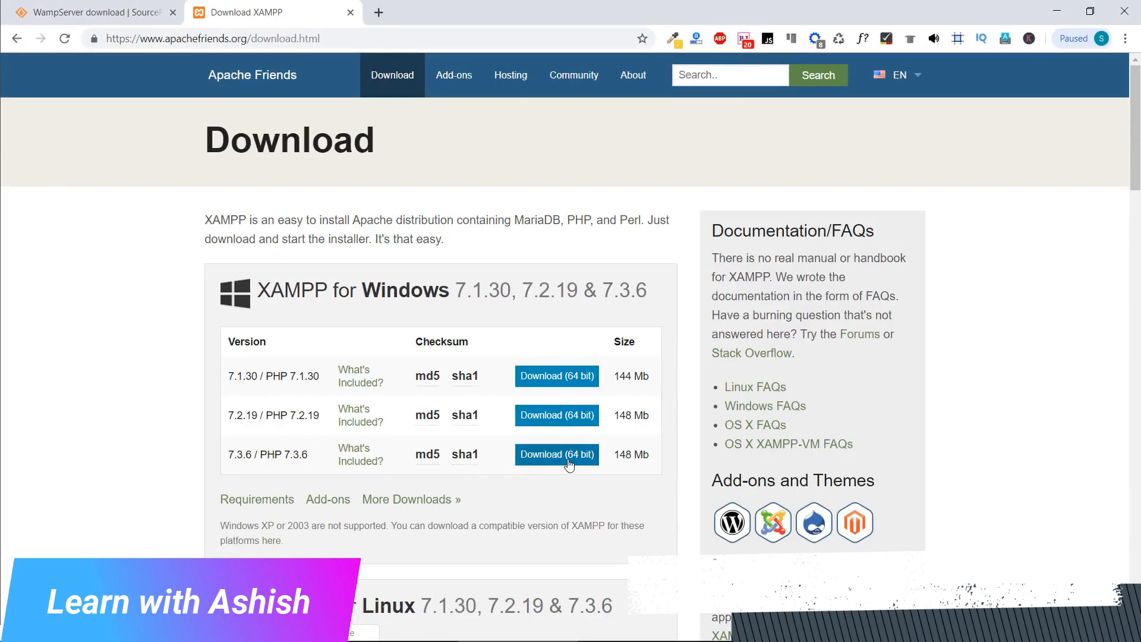
pyautogui.scroll(-6, 569, 464)
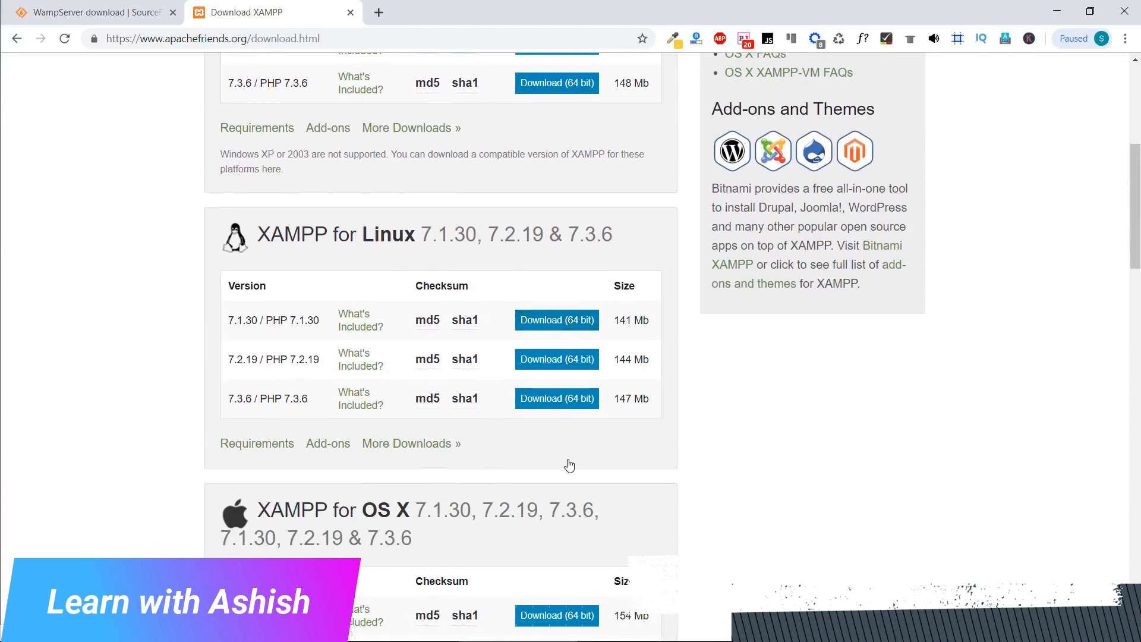
pyautogui.scroll(6, 569, 464)
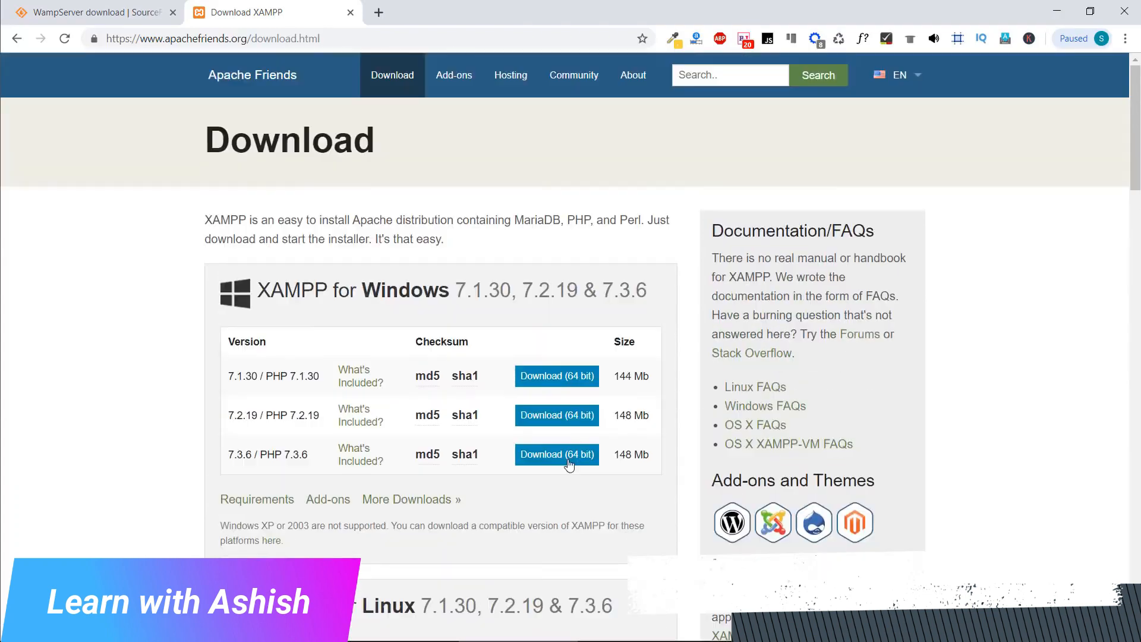
# Start the XAMPP for Windows 7.3.6 download from the Apache Friends home page and cancel saving the file
pyautogui.click(250, 82)
pyautogui.scroll(-1, 339, 394)
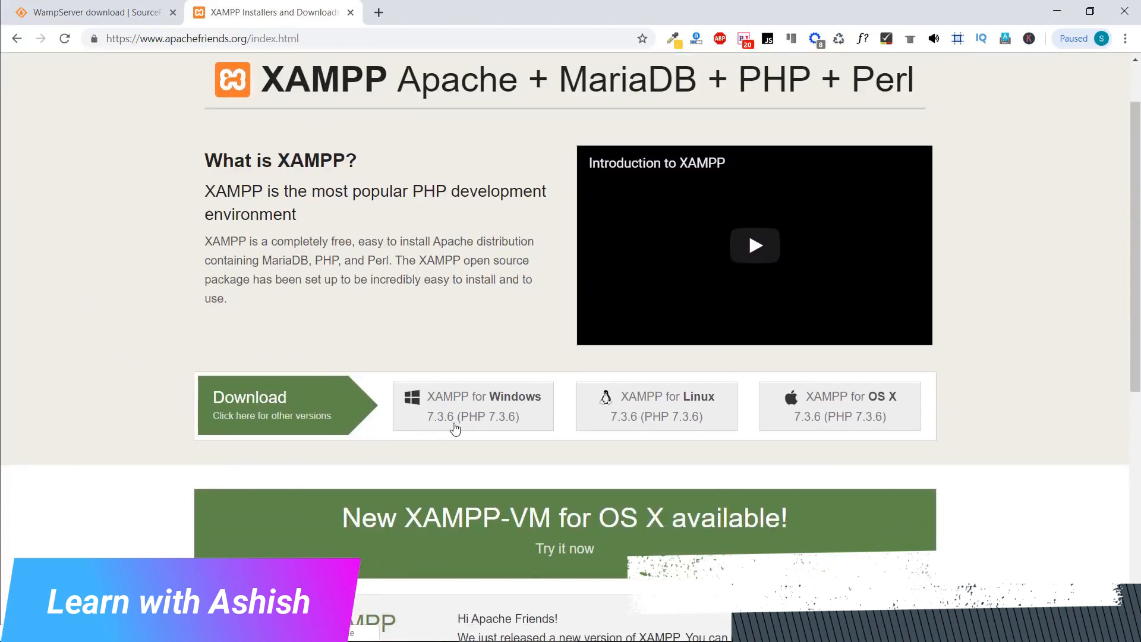
pyautogui.click(483, 426)
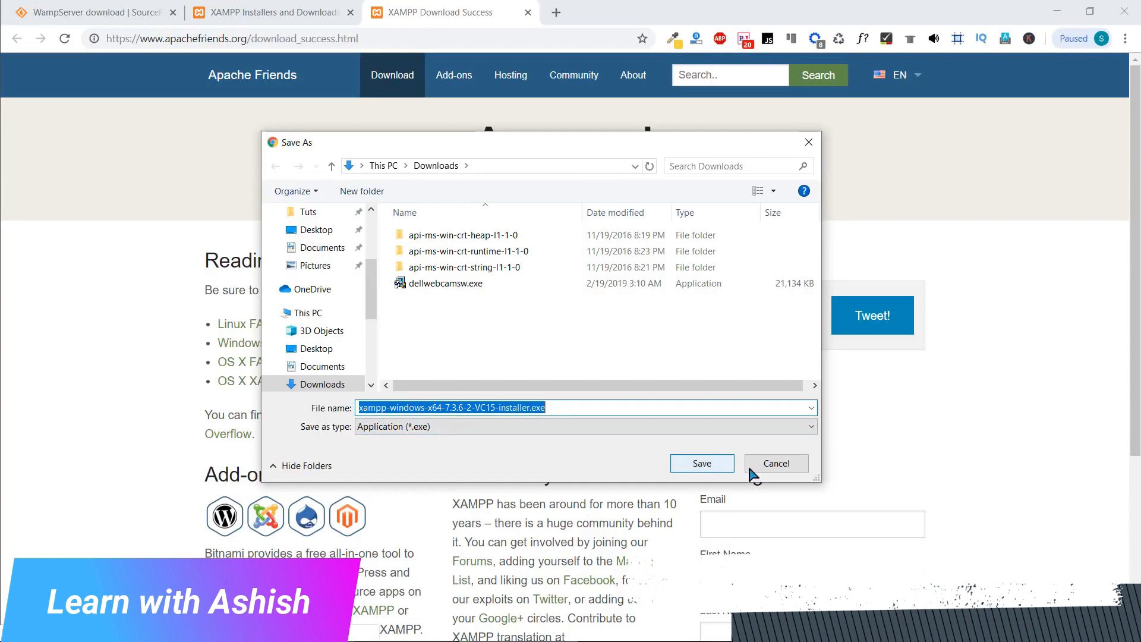
pyautogui.click(751, 469)
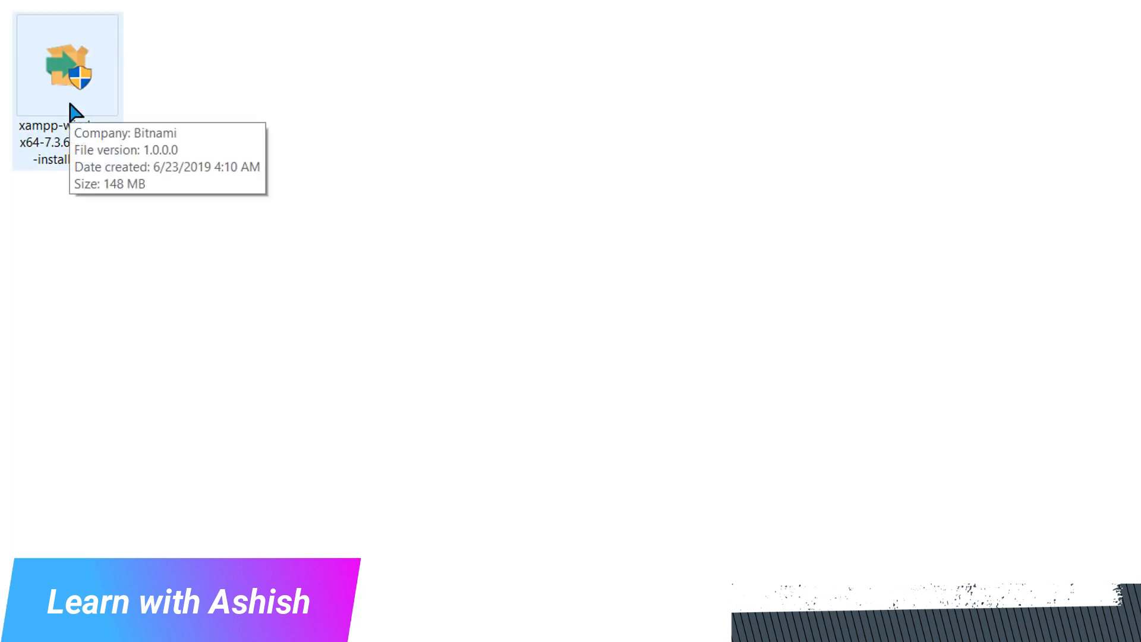
# Launch the XAMPP Windows installer, acknowledge the UAC warning, and accept the default component selection
pyautogui.click(76, 114)
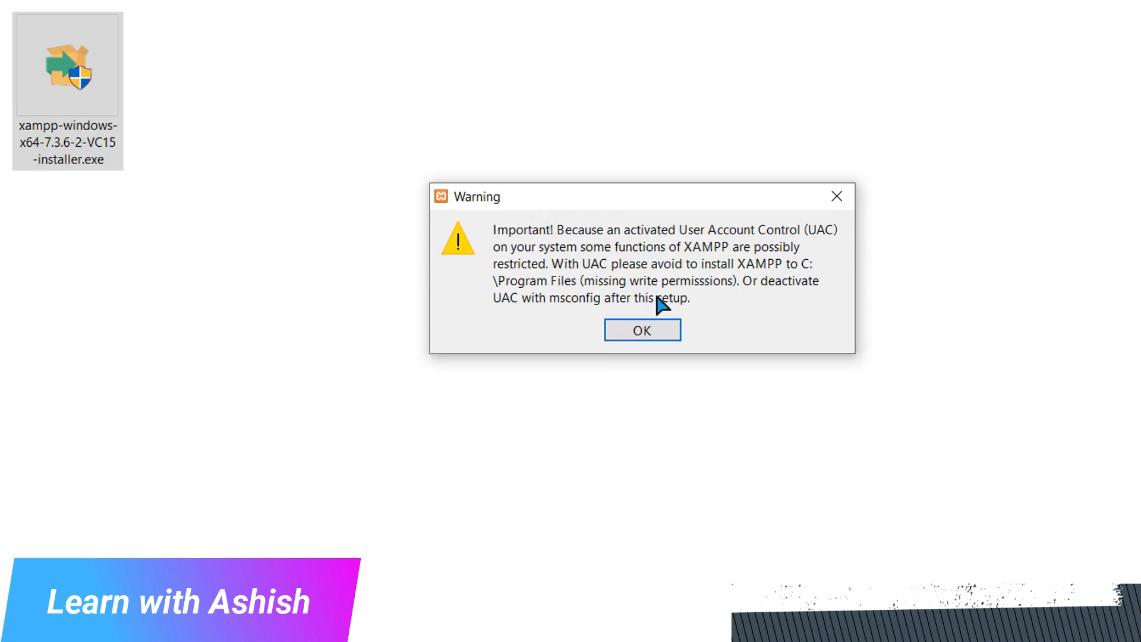
pyautogui.click(638, 328)
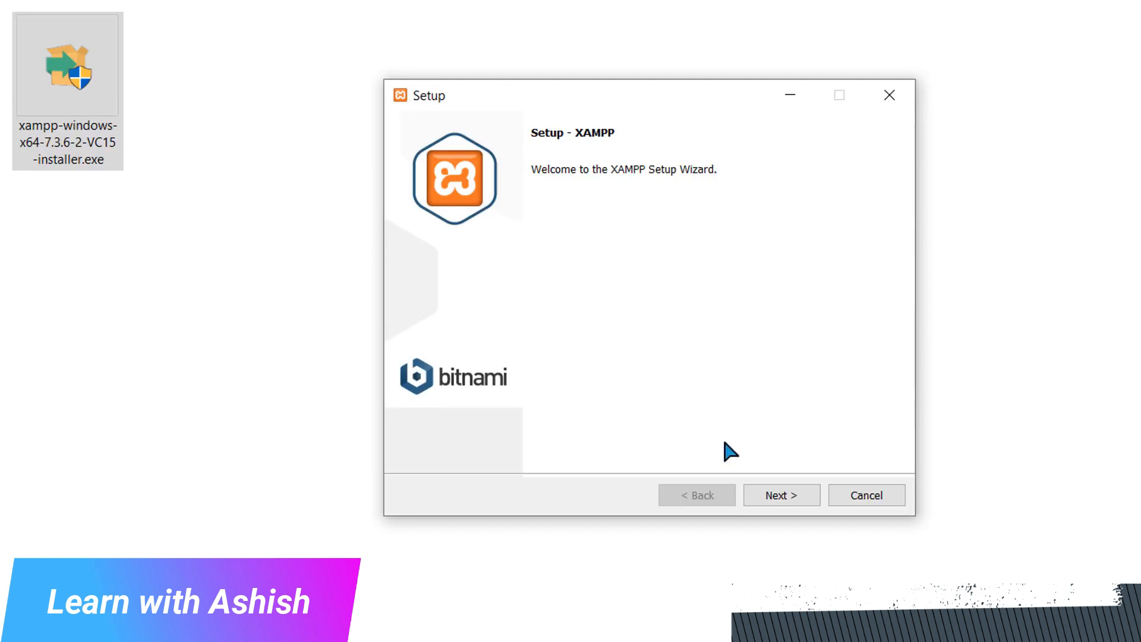
pyautogui.click(766, 501)
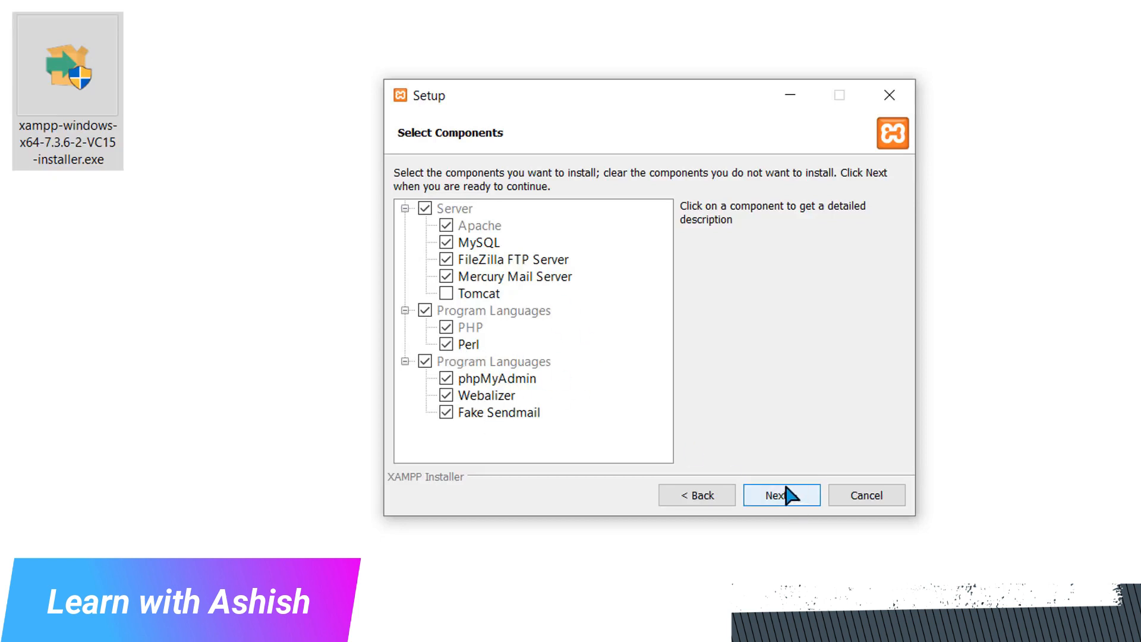
pyautogui.click(789, 496)
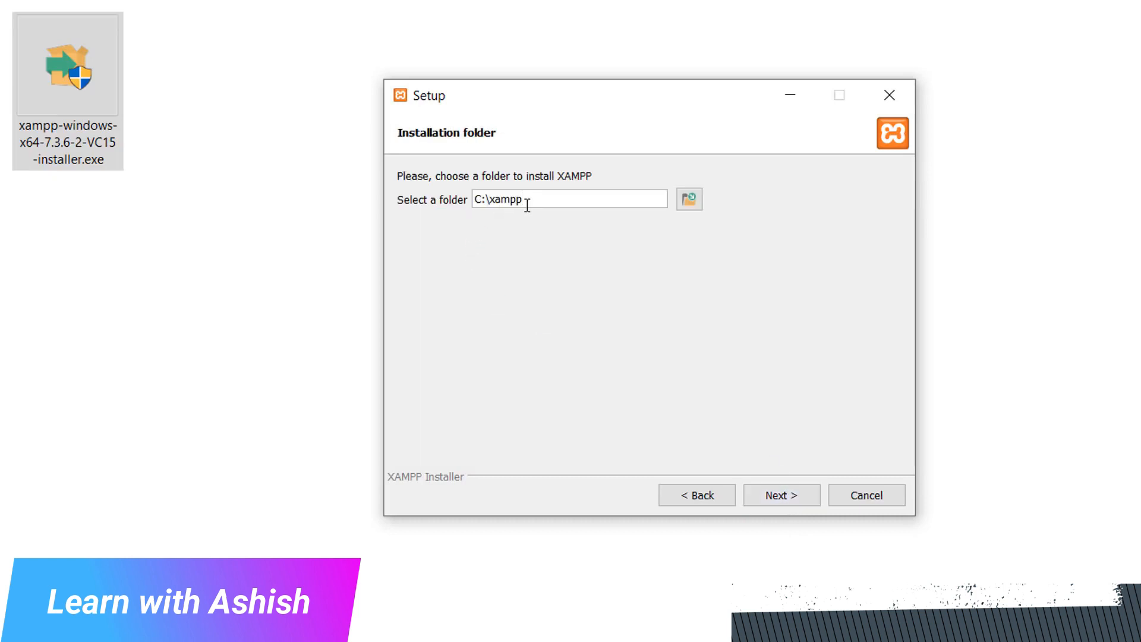
# Install XAMPP into C:\xampp and finish the setup with the option to start the Control Panel enabled
pyautogui.click(758, 493)
pyautogui.click(758, 493)
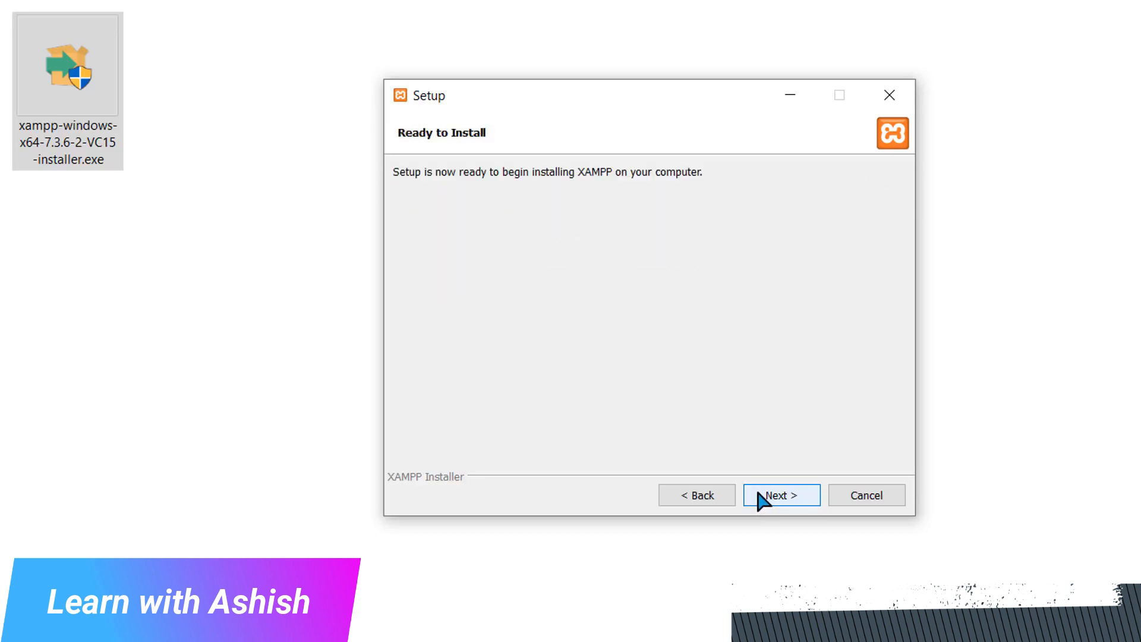
pyautogui.click(758, 493)
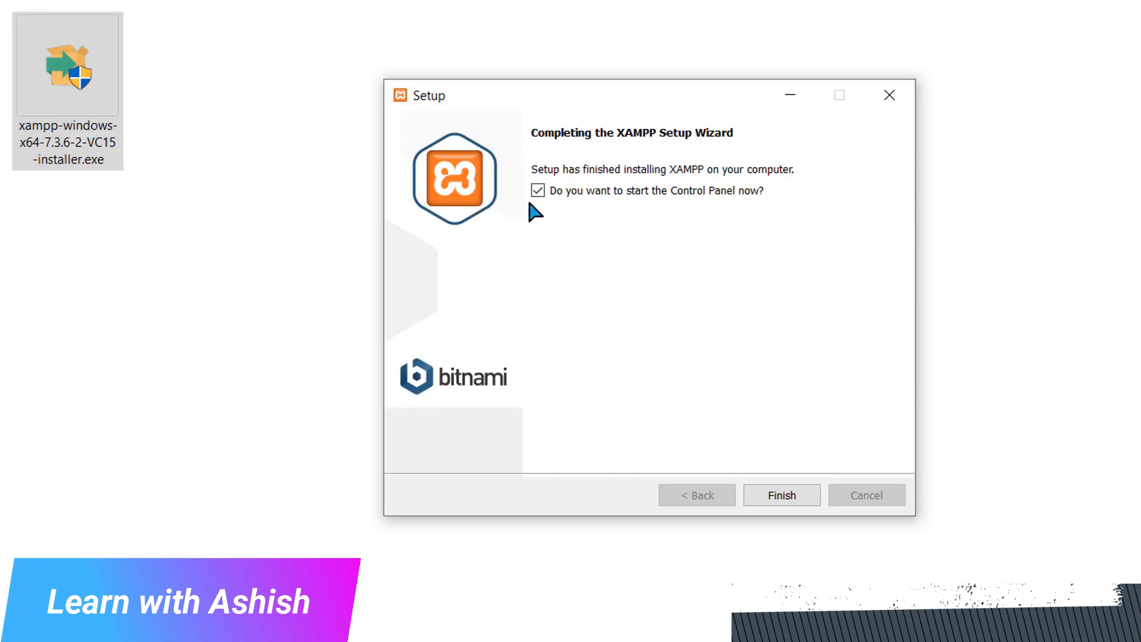
pyautogui.click(769, 499)
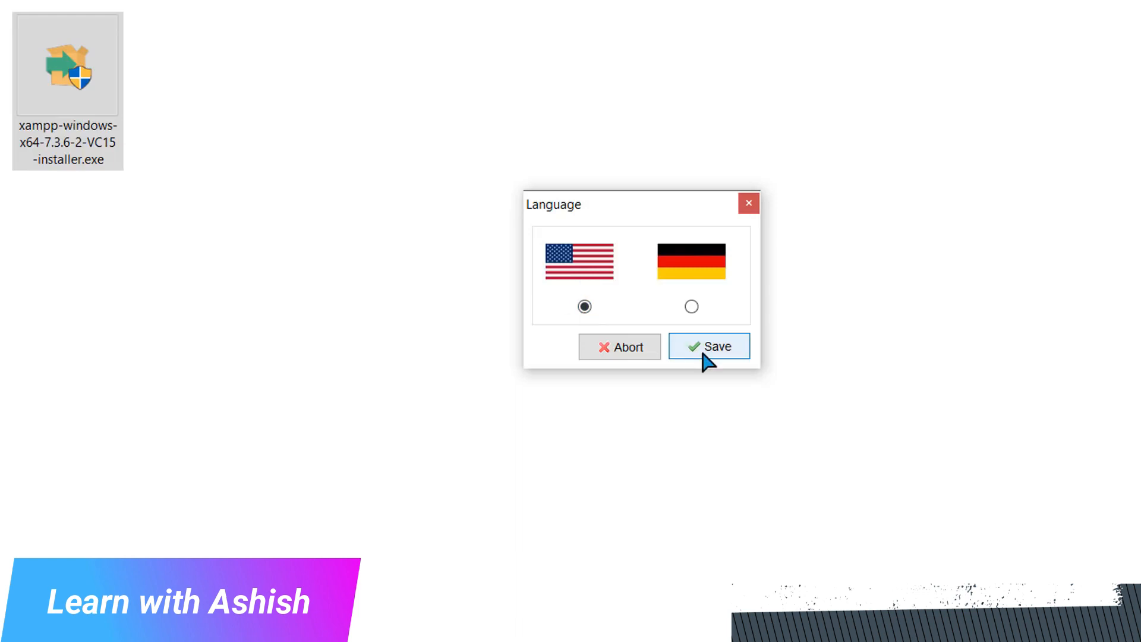
# Save English as the XAMPP Control Panel language and start the Apache and MySQL modules
pyautogui.click(704, 351)
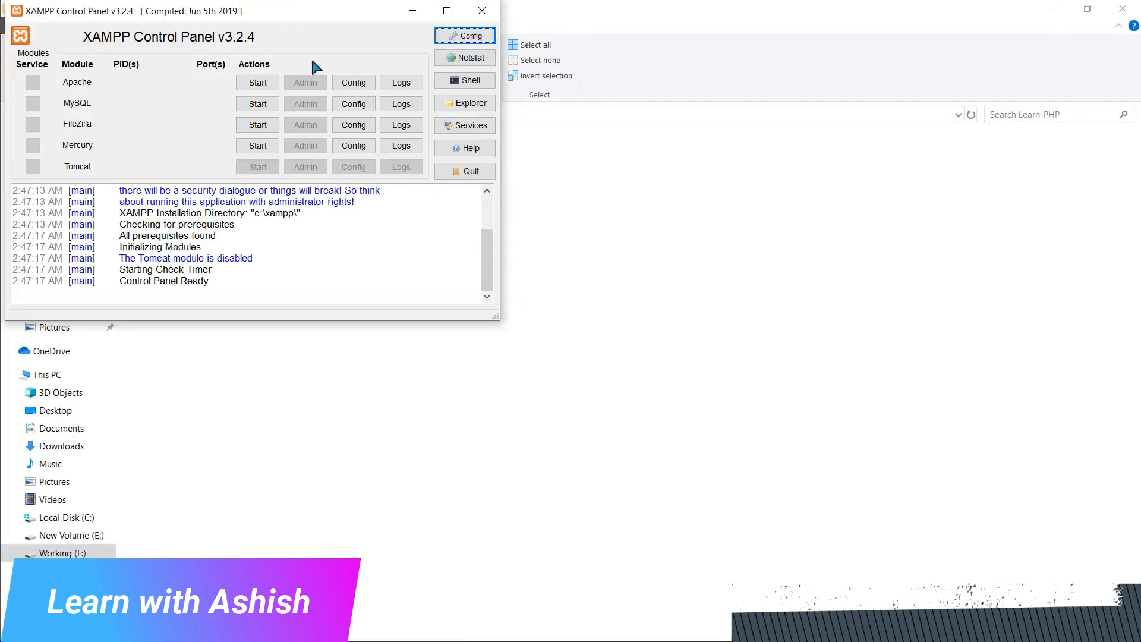
pyautogui.moveTo(279, 11); pyautogui.dragTo(551, 193)
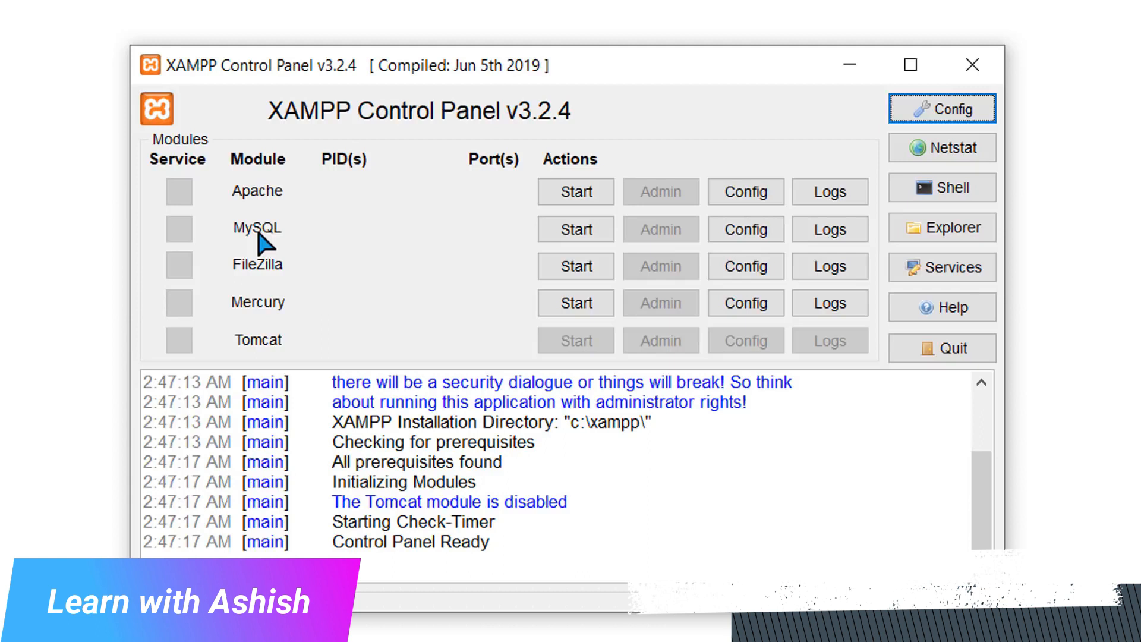
pyautogui.click(563, 199)
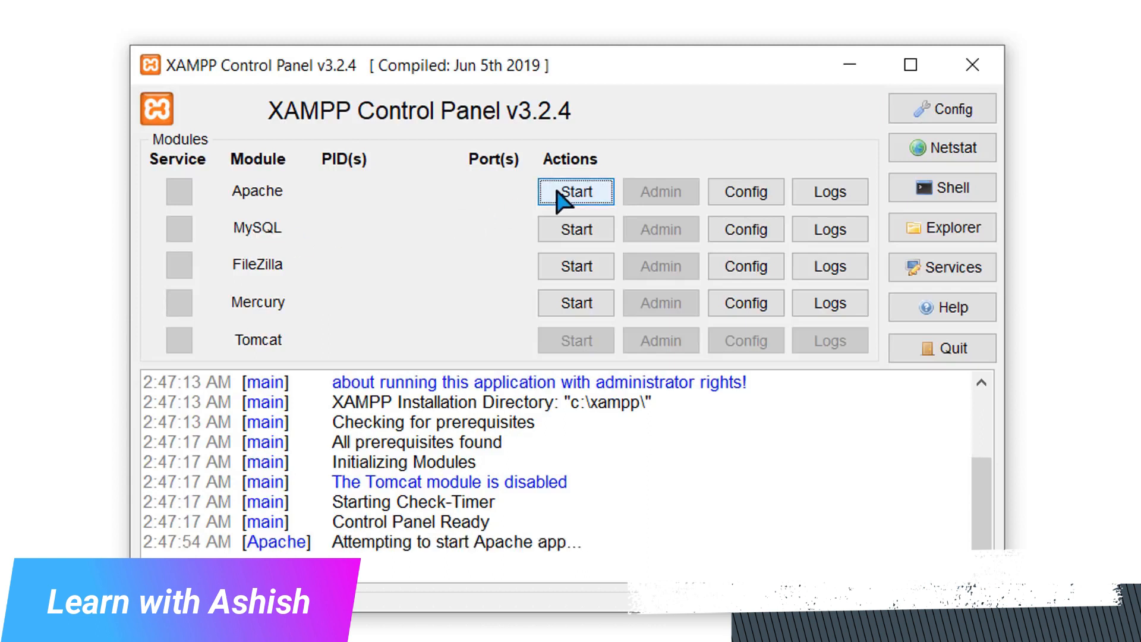
pyautogui.click(562, 236)
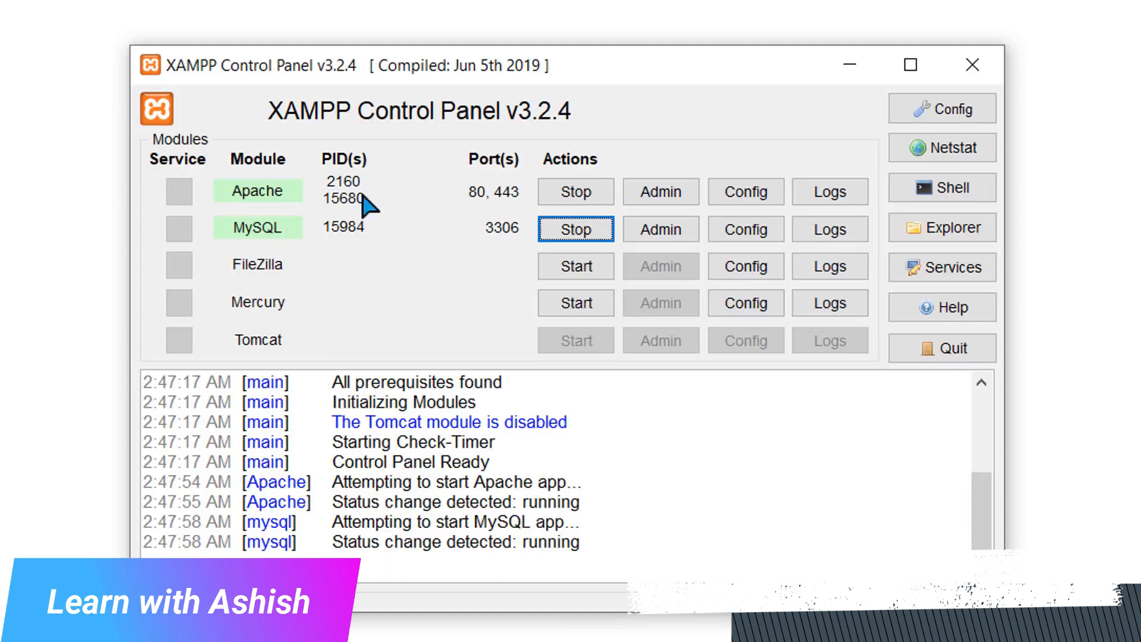
# Open Apache's httpd.conf from the XAMPP Control Panel in a maximized window and locate the Listen port directive
pyautogui.click(741, 200)
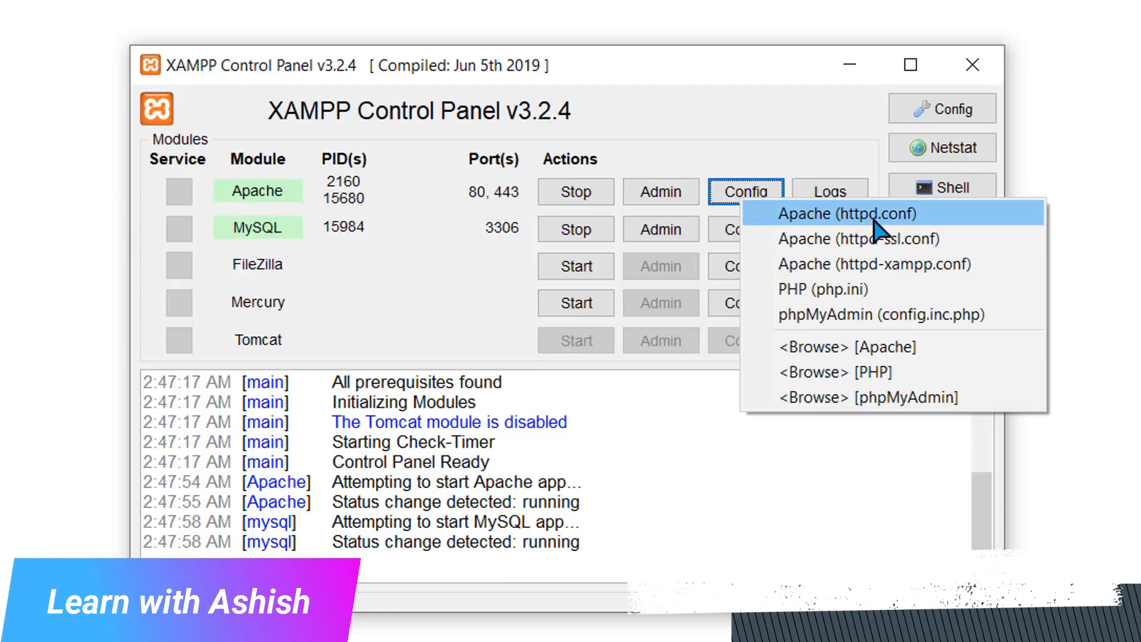
pyautogui.click(873, 215)
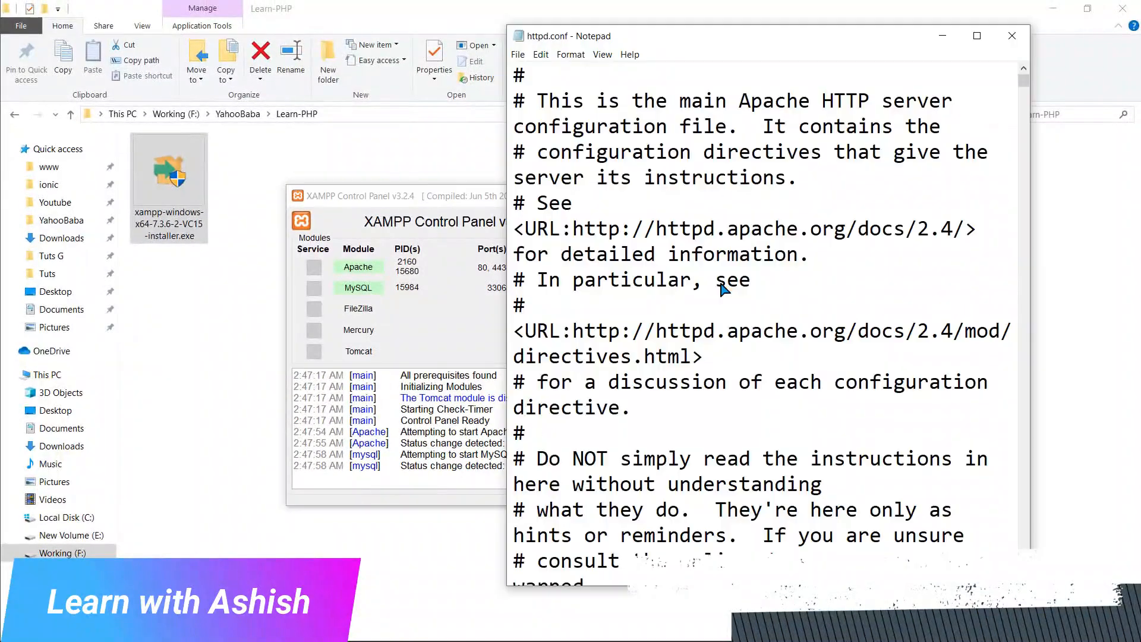
pyautogui.doubleClick(735, 37)
pyautogui.scroll(-13, 404, 340)
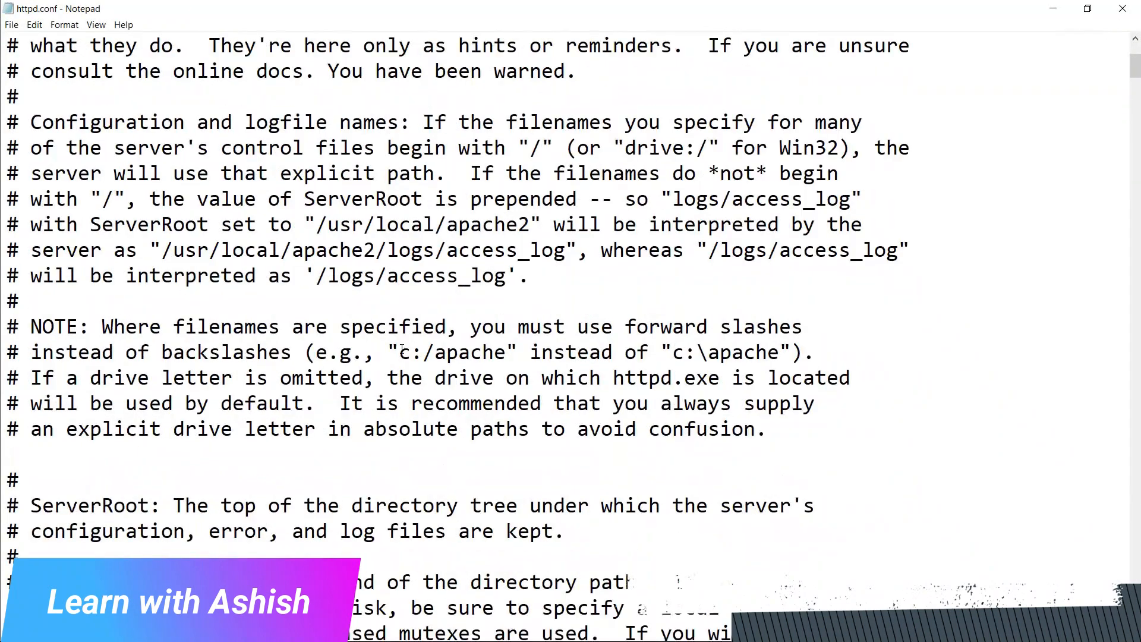
pyautogui.scroll(-1, 401, 357)
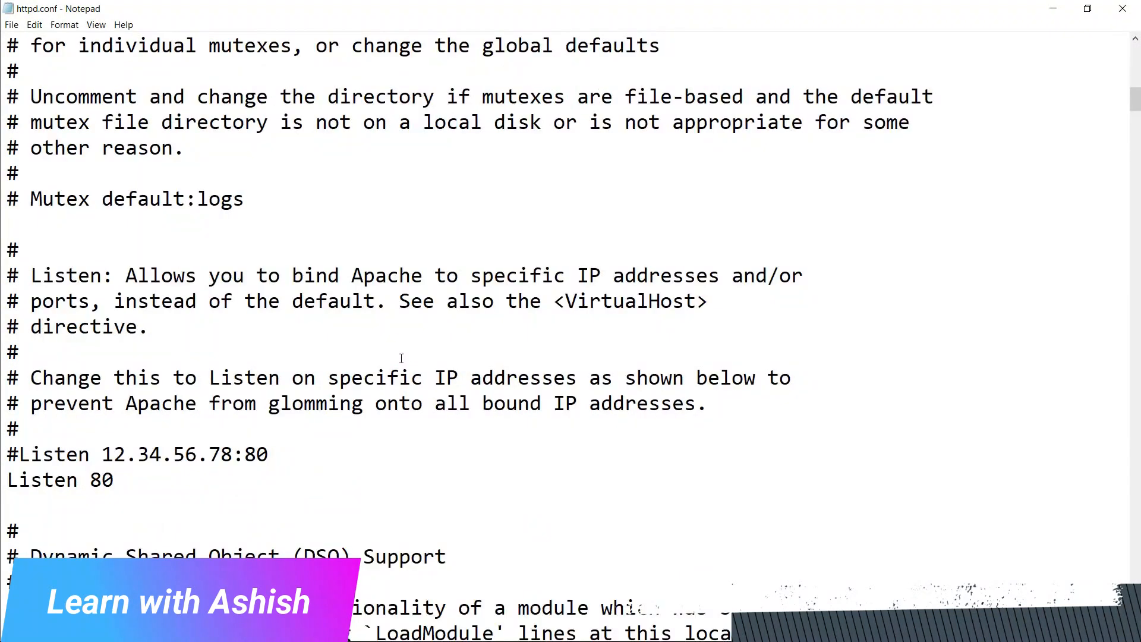
# Change the port to 8080 in the active Listen directive and in the commented Listen 12.34.56.78 line
pyautogui.moveTo(116, 480); pyautogui.dragTo(6, 480)
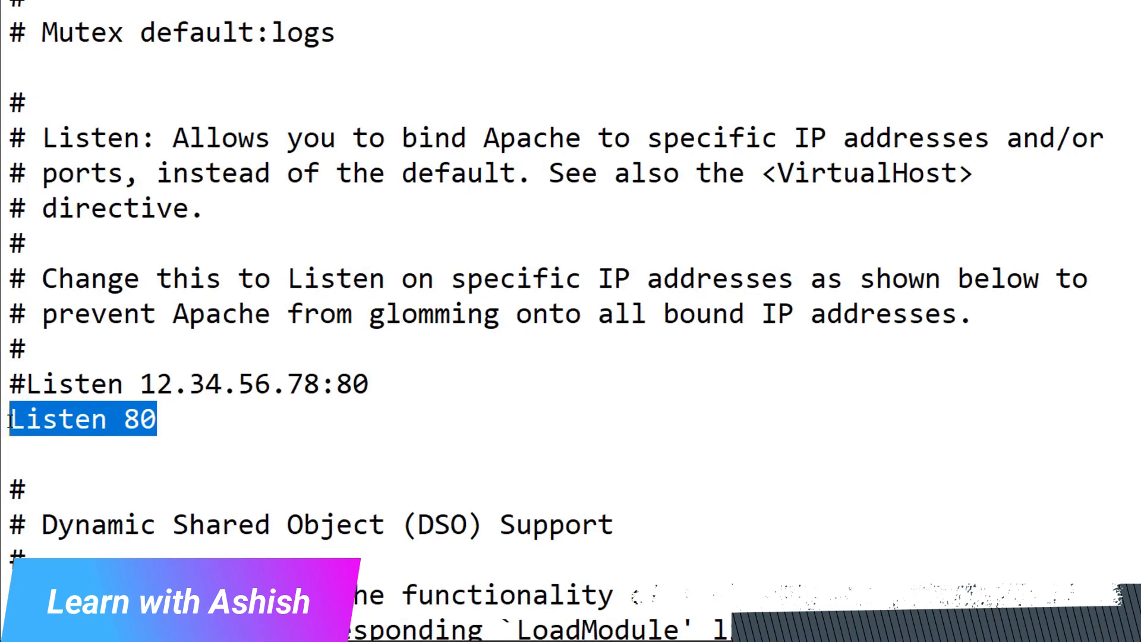
pyautogui.click(189, 423)
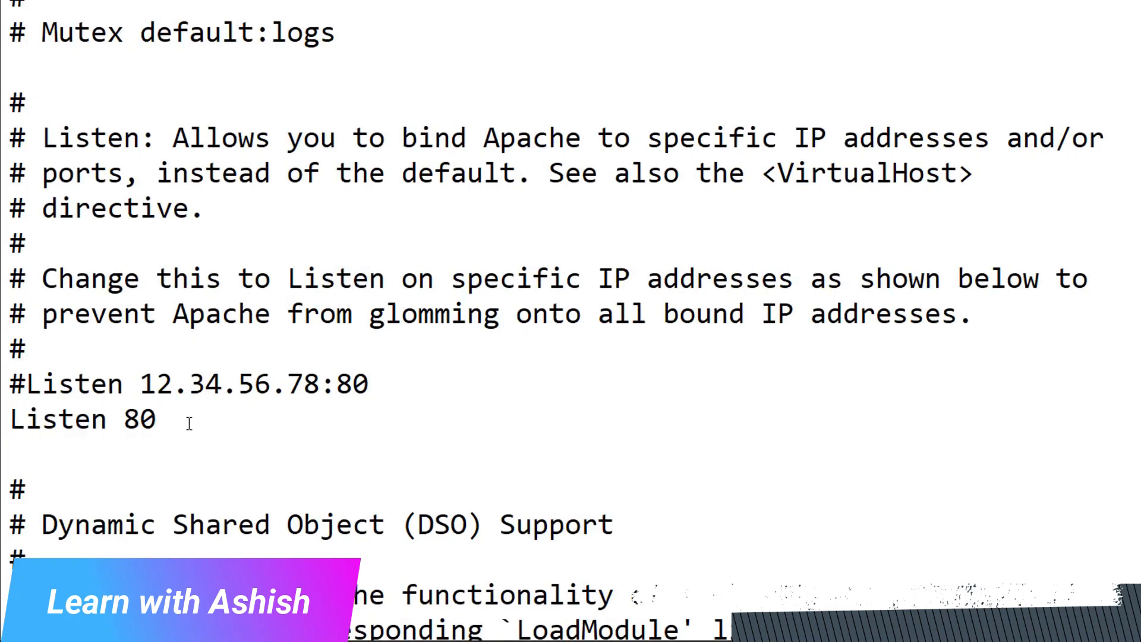
pyautogui.write('80')
pyautogui.click(376, 387)
pyautogui.write('80')
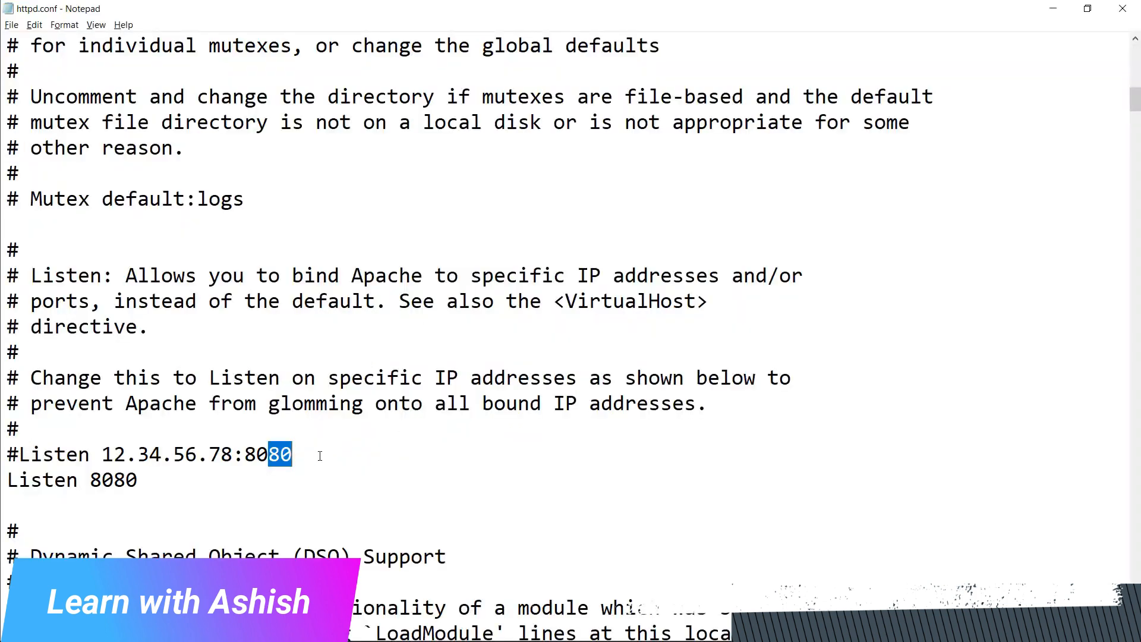
# Restore port 80 in both the commented Listen 12.34.56.78 line and the active Listen directive, and close httpd.conf
pyautogui.press('BackSpace')
pyautogui.click(143, 482)
pyautogui.press('BackSpace')
pyautogui.press('BackSpace')
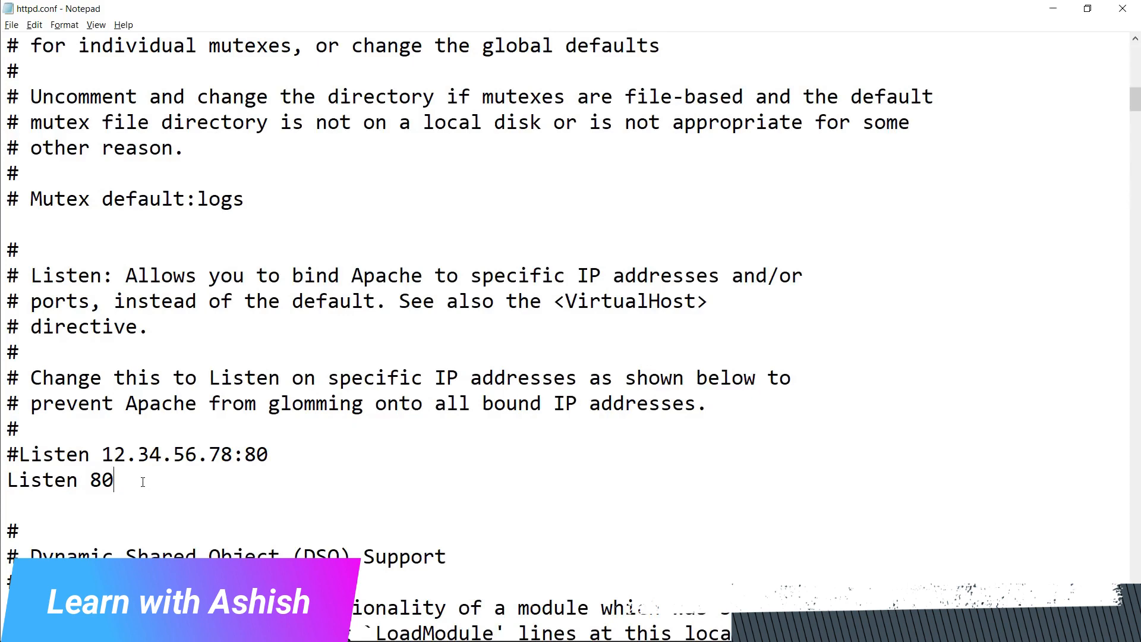
pyautogui.click(1108, 12)
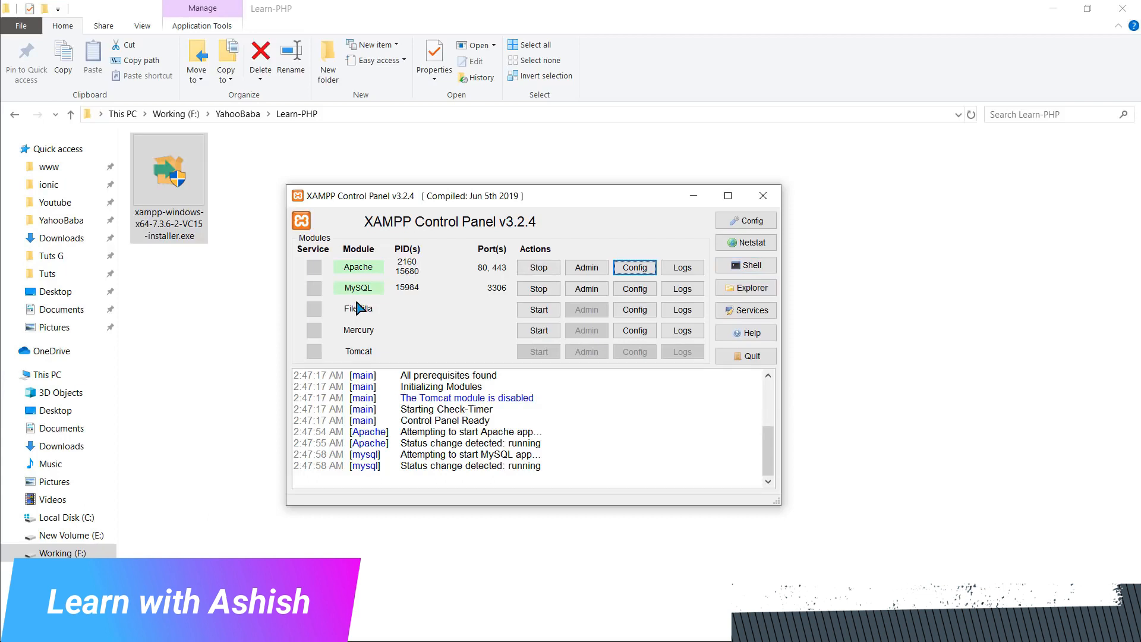
# Switch to File Explorer, look through the contents of C:\xampp and open its htdocs folder
pyautogui.click(229, 359)
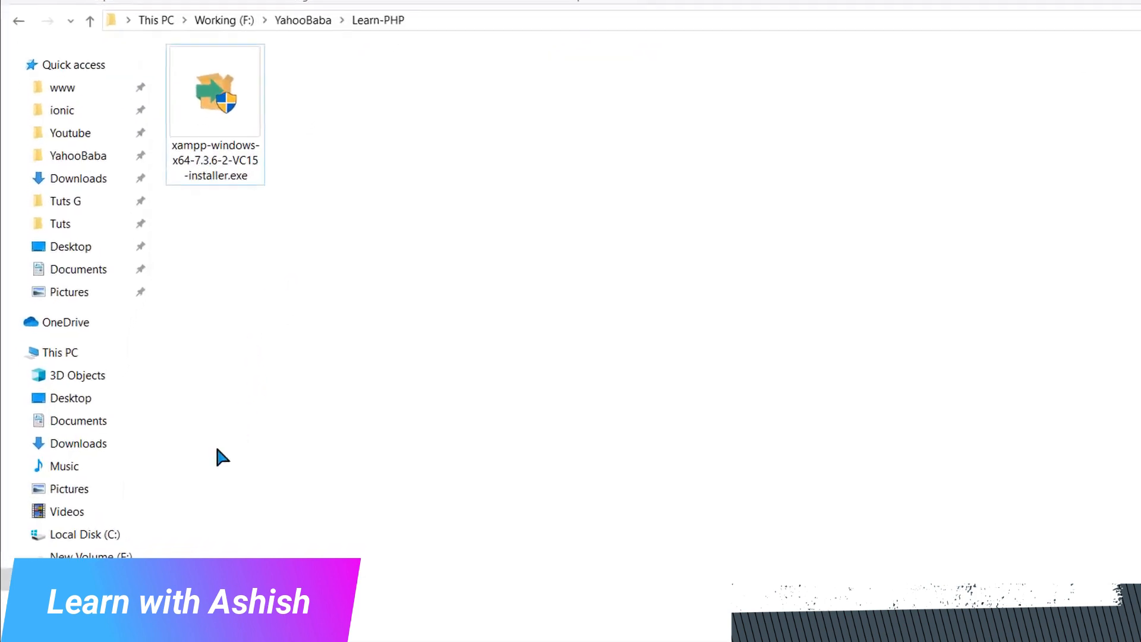
pyautogui.click(111, 533)
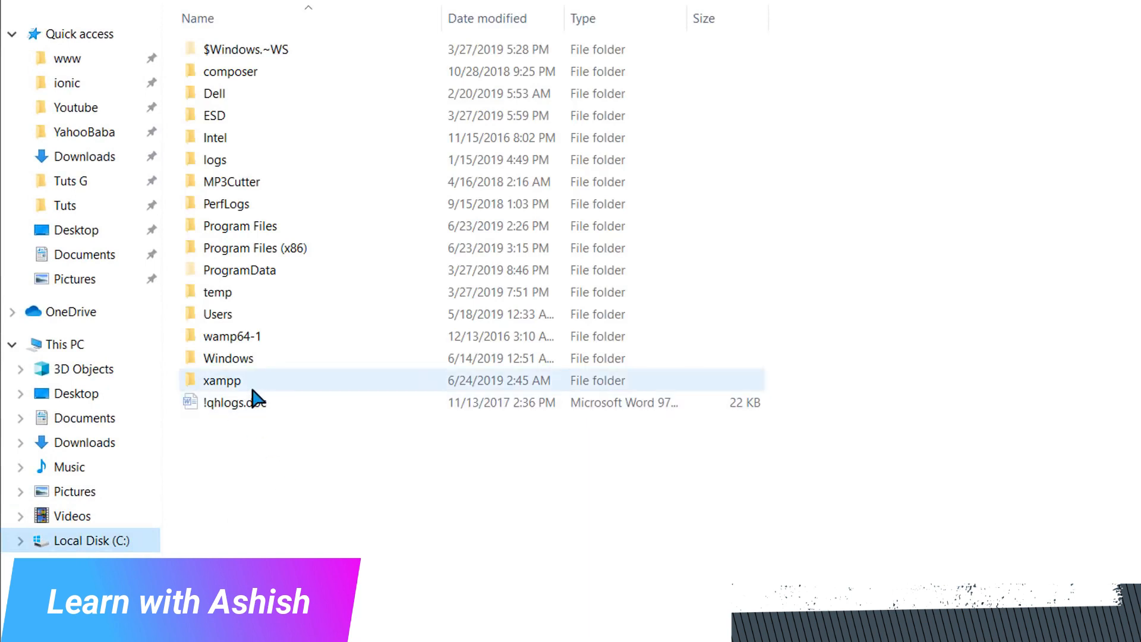
pyautogui.moveTo(252, 389)
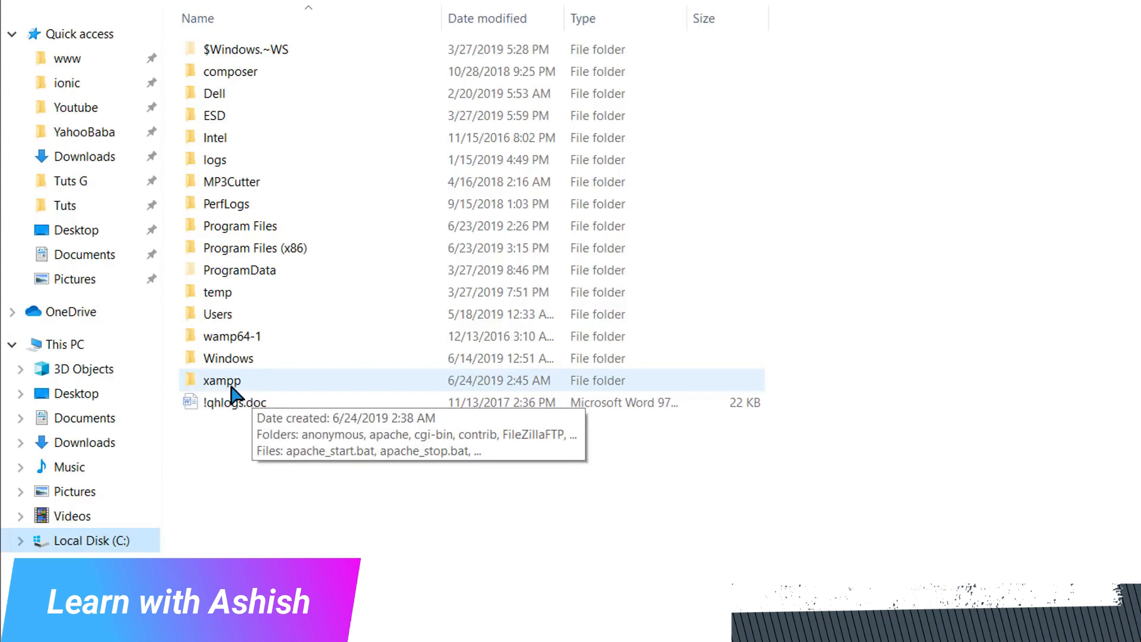
pyautogui.doubleClick(232, 385)
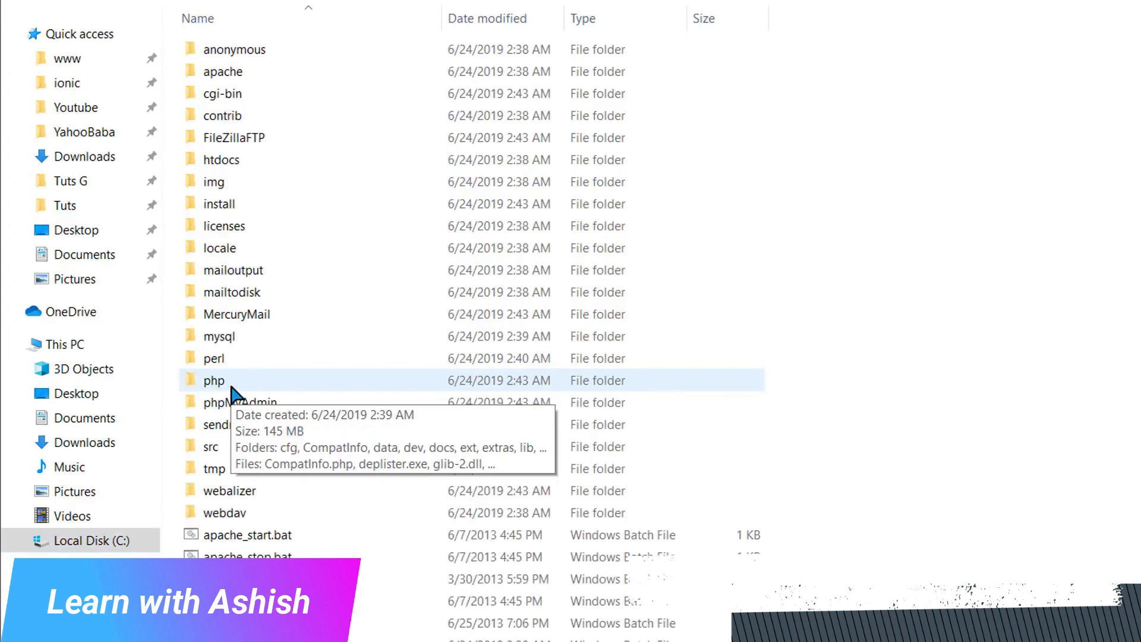
pyautogui.scroll(-4, 324, 452)
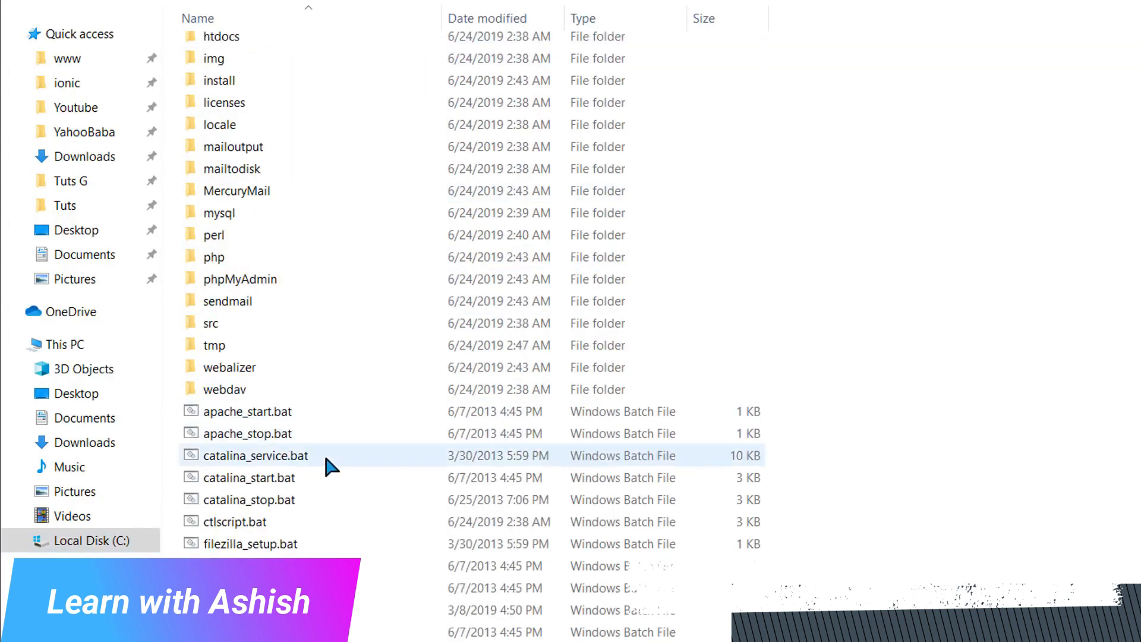
pyautogui.scroll(-3, 325, 475)
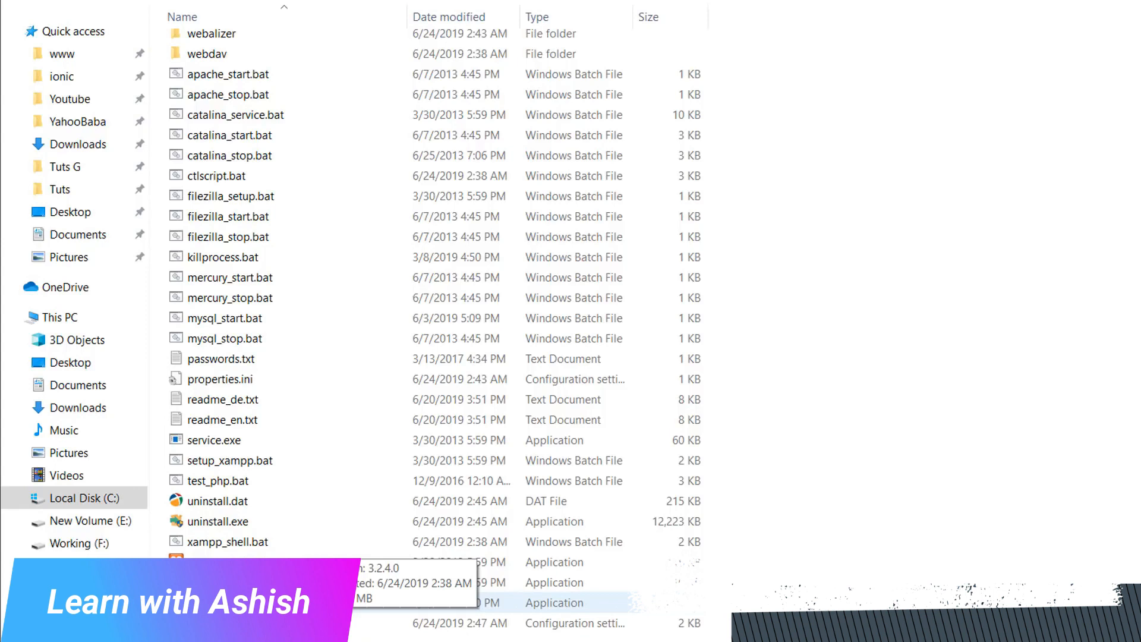
pyautogui.scroll(7, 327, 383)
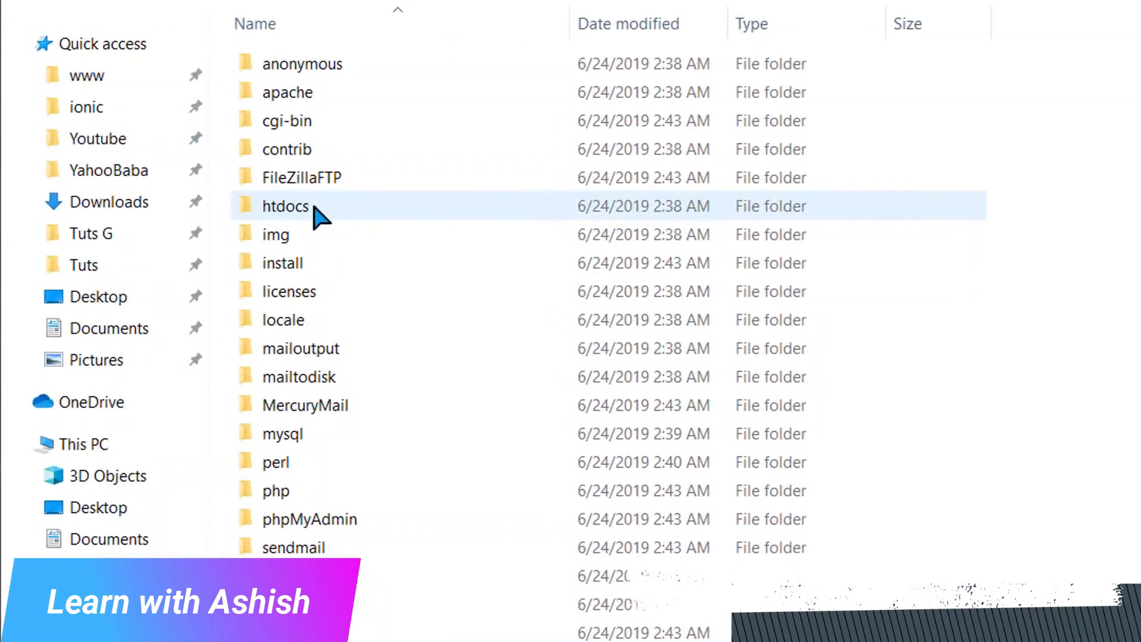
pyautogui.moveTo(291, 218)
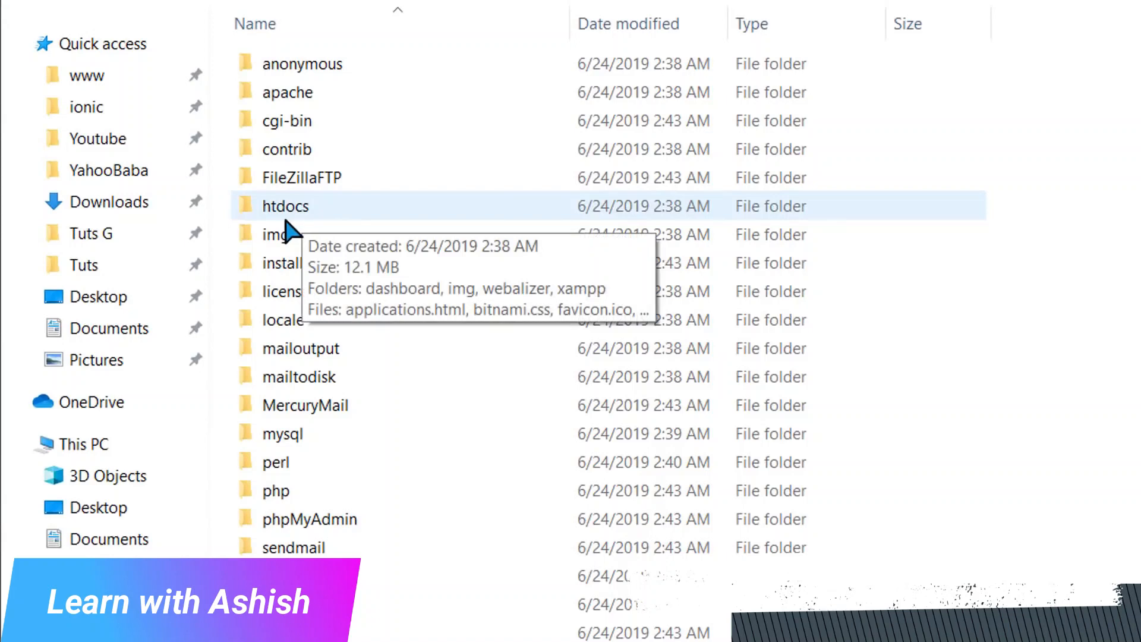
pyautogui.click(330, 217)
pyautogui.doubleClick(331, 217)
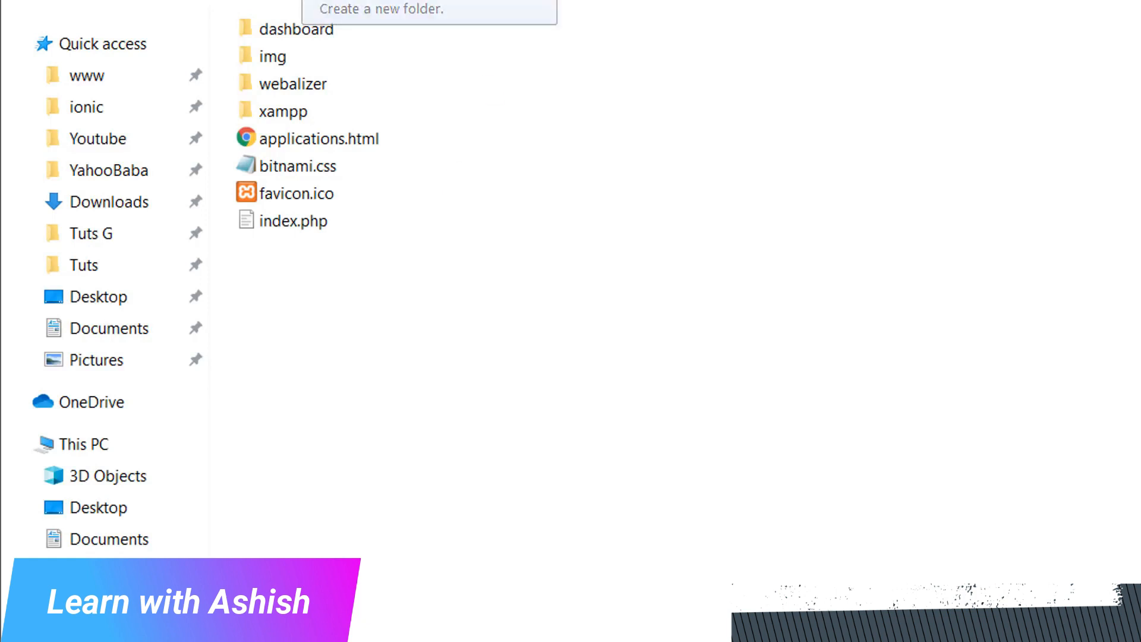
# Create a folder named LearnPHP inside htdocs and open it
pyautogui.click(325, 1)
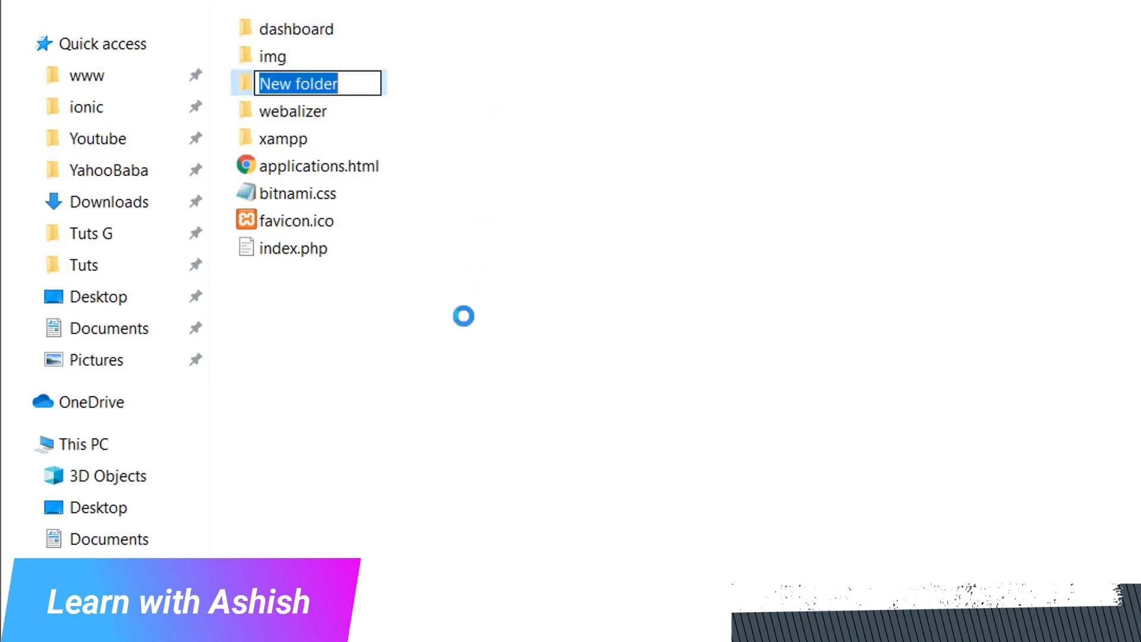
pyautogui.write('LearnPHP')
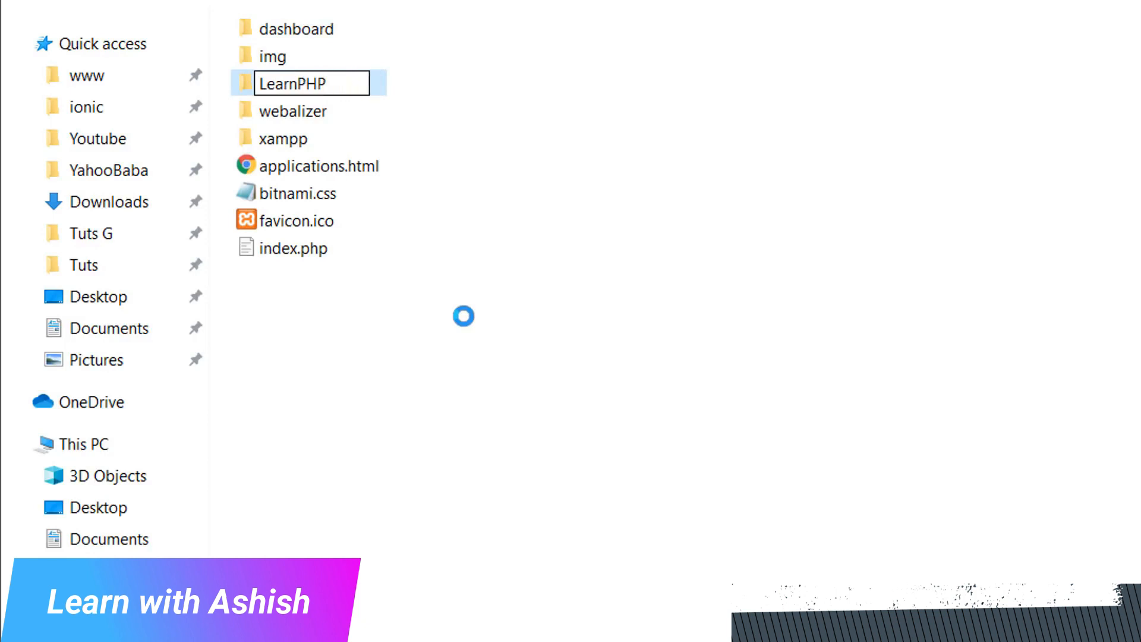
pyautogui.press('Return')
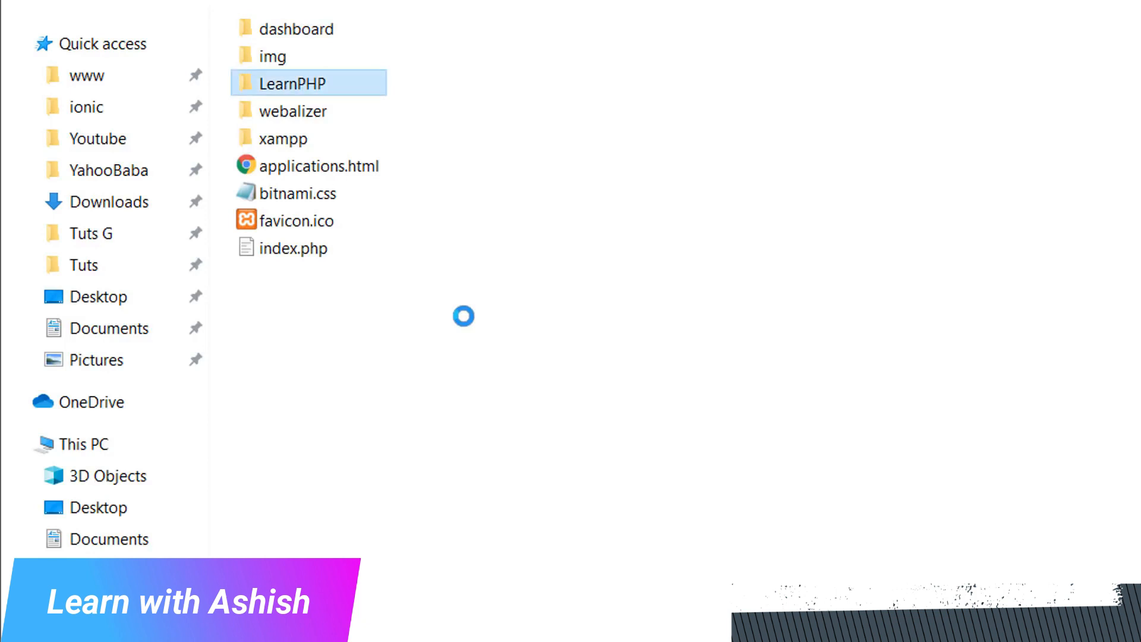
pyautogui.doubleClick(320, 85)
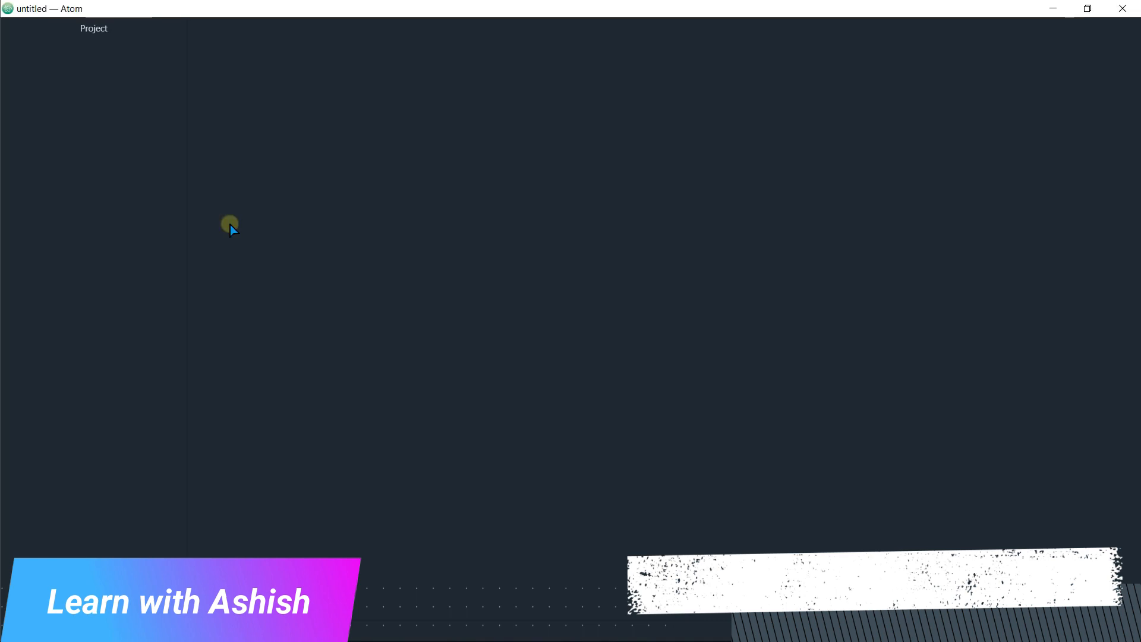
# In Atom, open the folder C:\xampp\htdocs\LearnPHP as the project
pyautogui.press('alt')
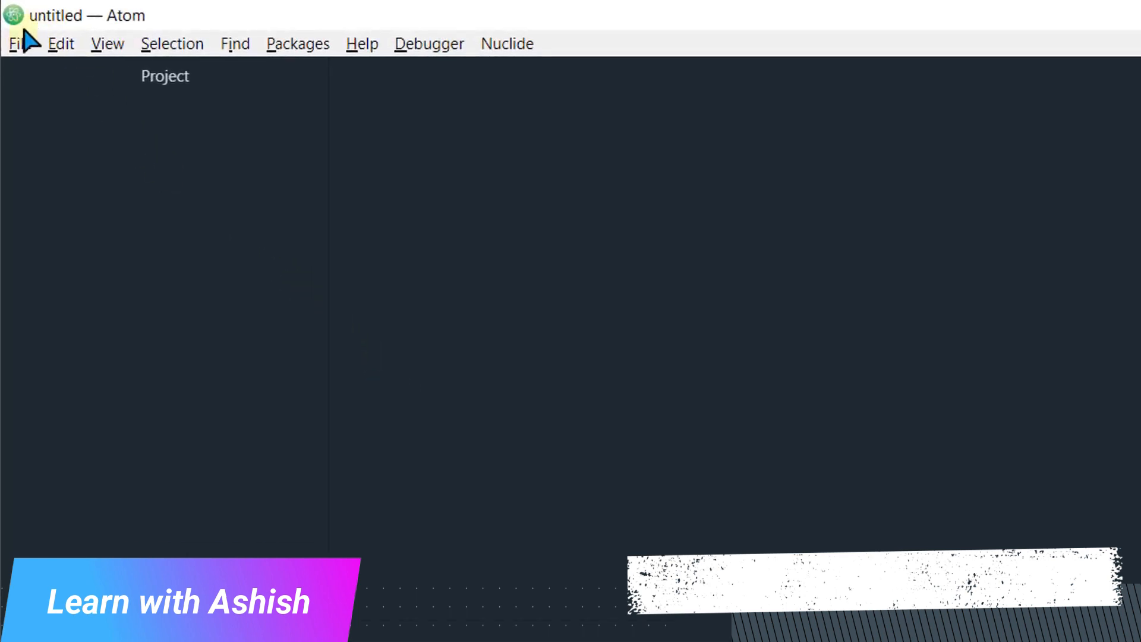
pyautogui.click(19, 42)
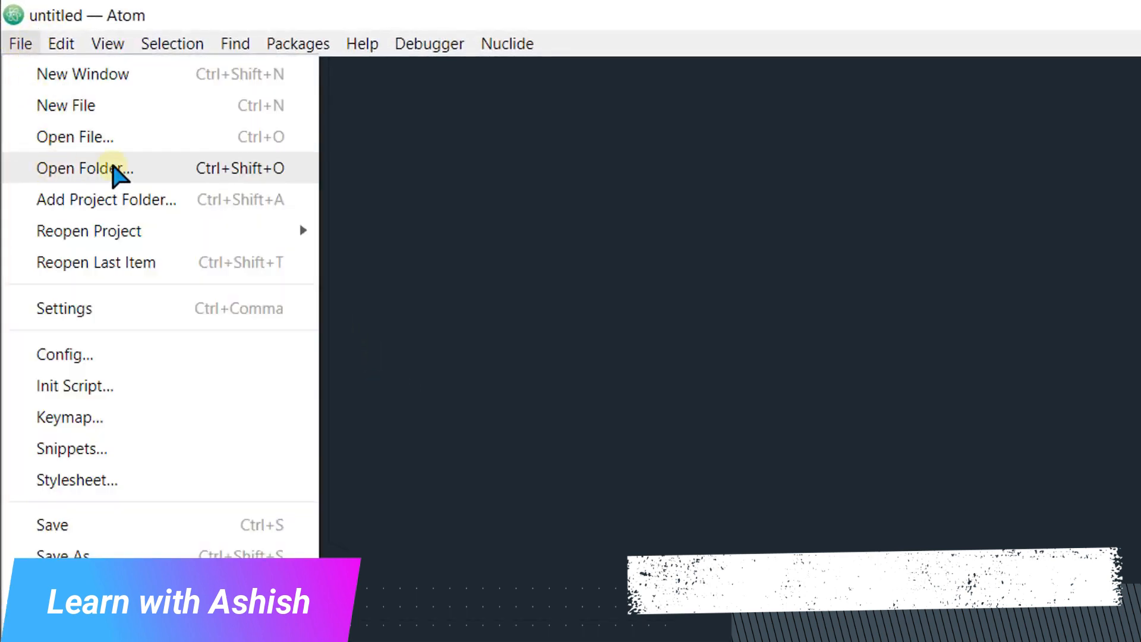
pyautogui.click(116, 173)
pyautogui.moveTo(152, 191); pyautogui.dragTo(158, 304)
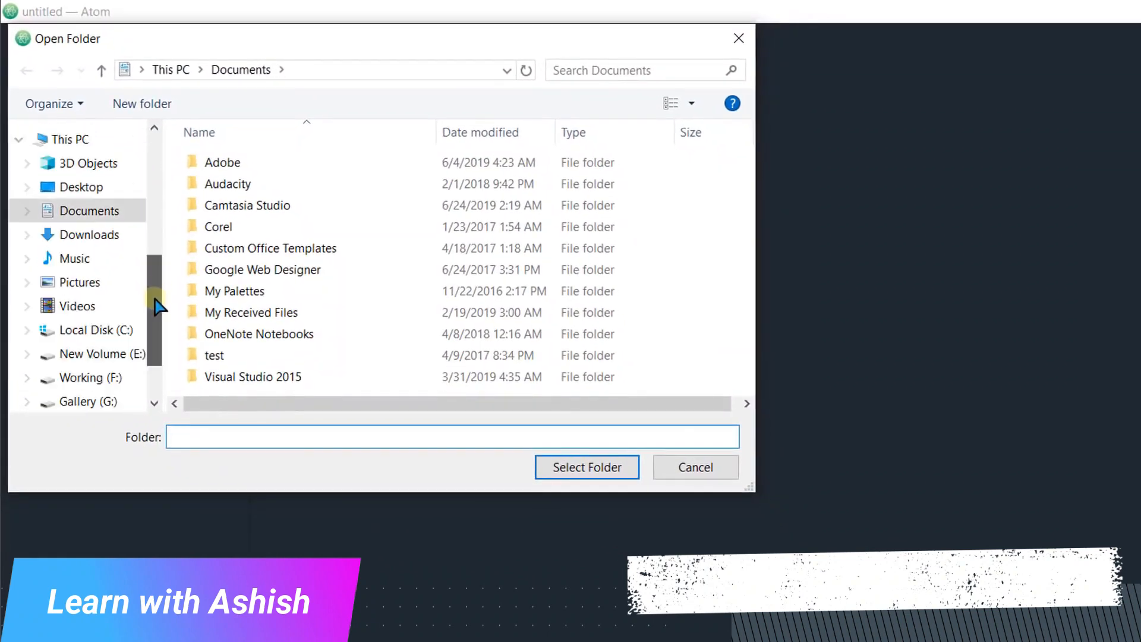
pyautogui.scroll(-2, 155, 303)
pyautogui.click(102, 252)
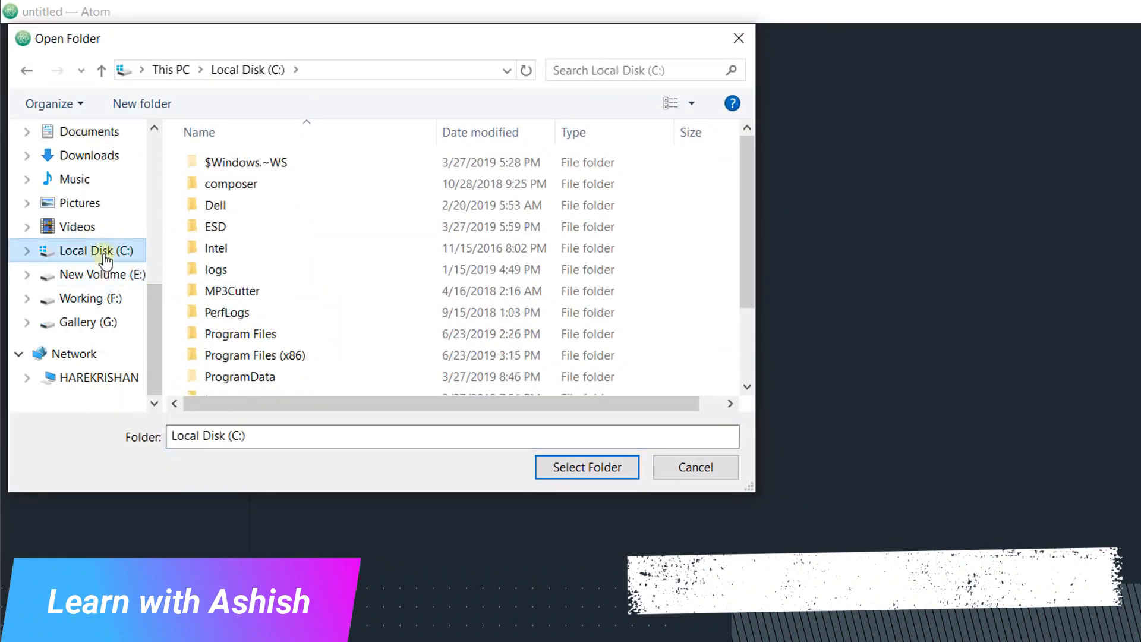
pyautogui.moveTo(750, 241); pyautogui.dragTo(749, 327)
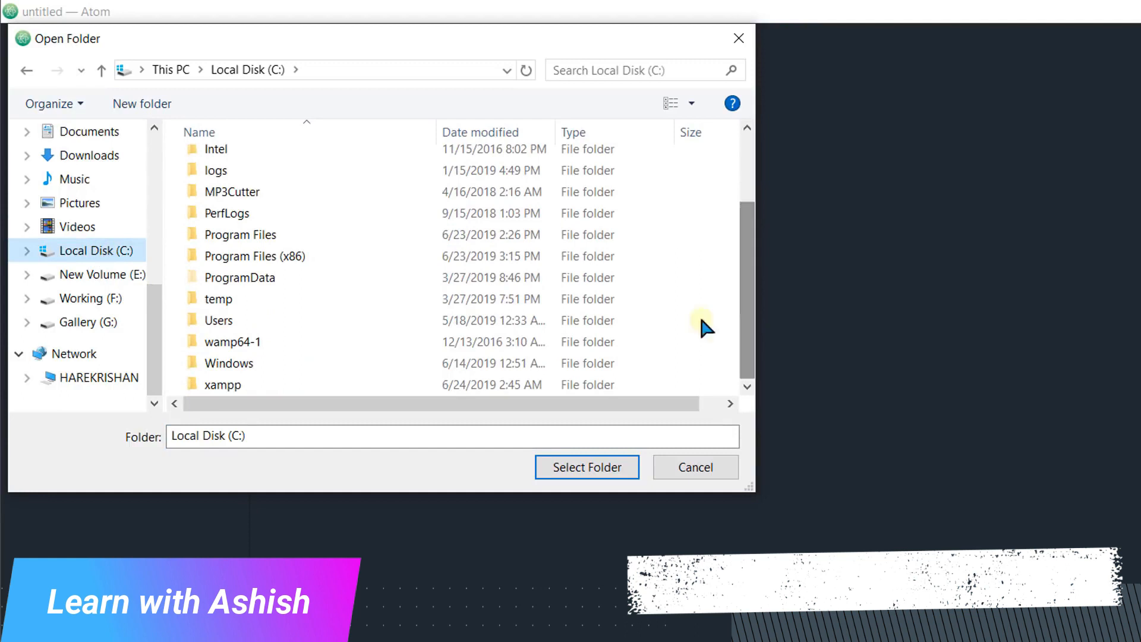
pyautogui.doubleClick(240, 383)
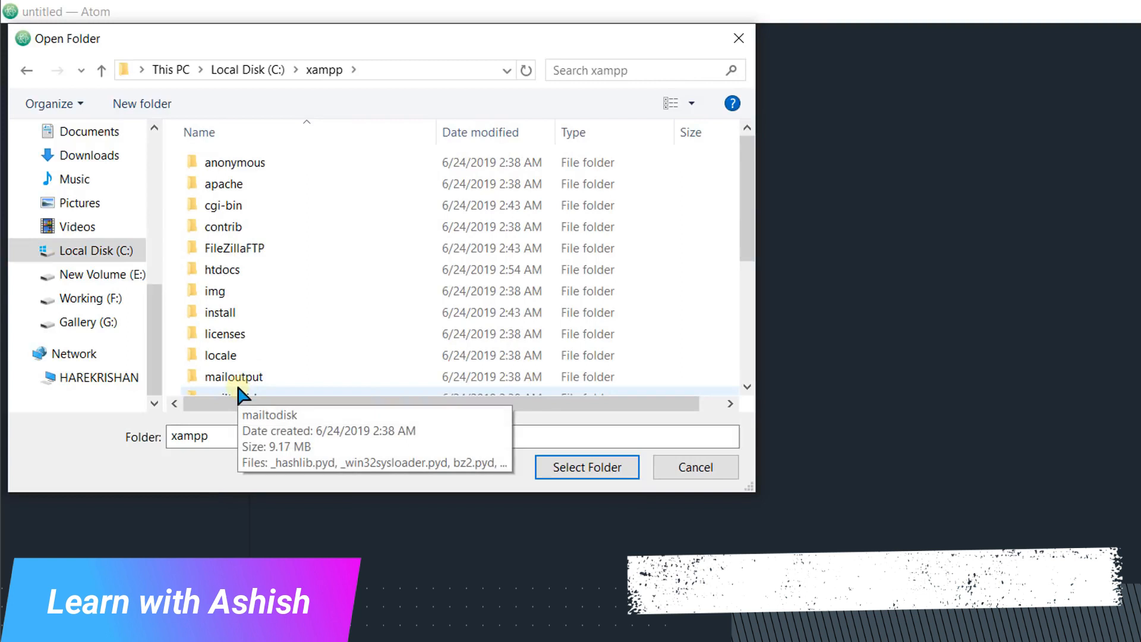
pyautogui.doubleClick(227, 273)
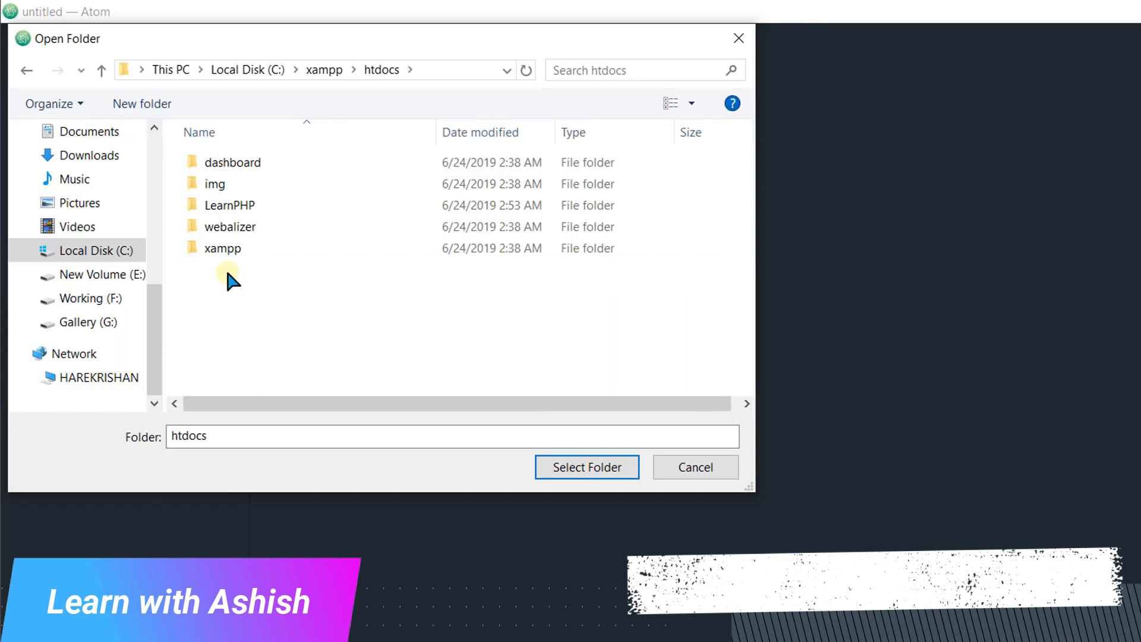
pyautogui.doubleClick(240, 202)
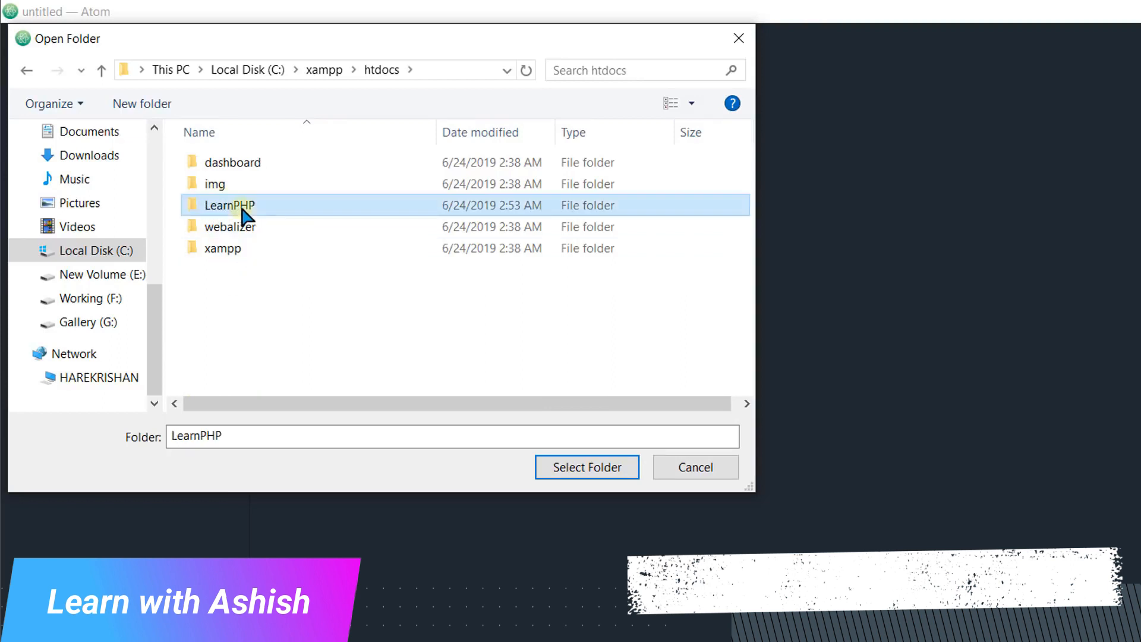
pyautogui.click(565, 469)
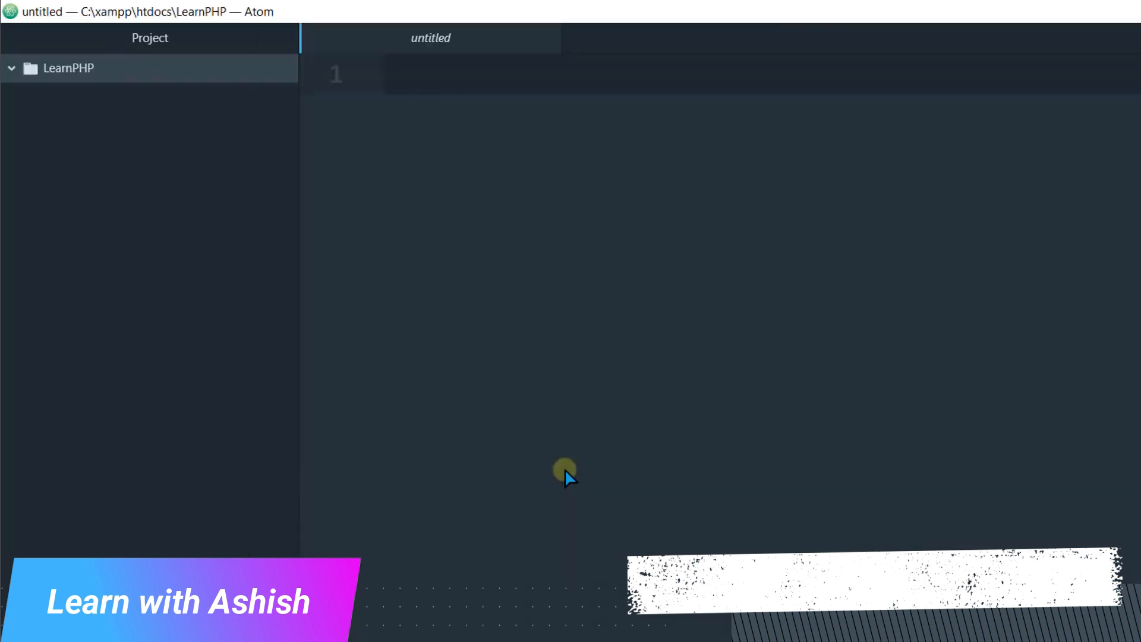
# Create a new file named first.php in the LearnPHP project folder and open it for editing
pyautogui.click(118, 65)
pyautogui.rightClick(117, 67)
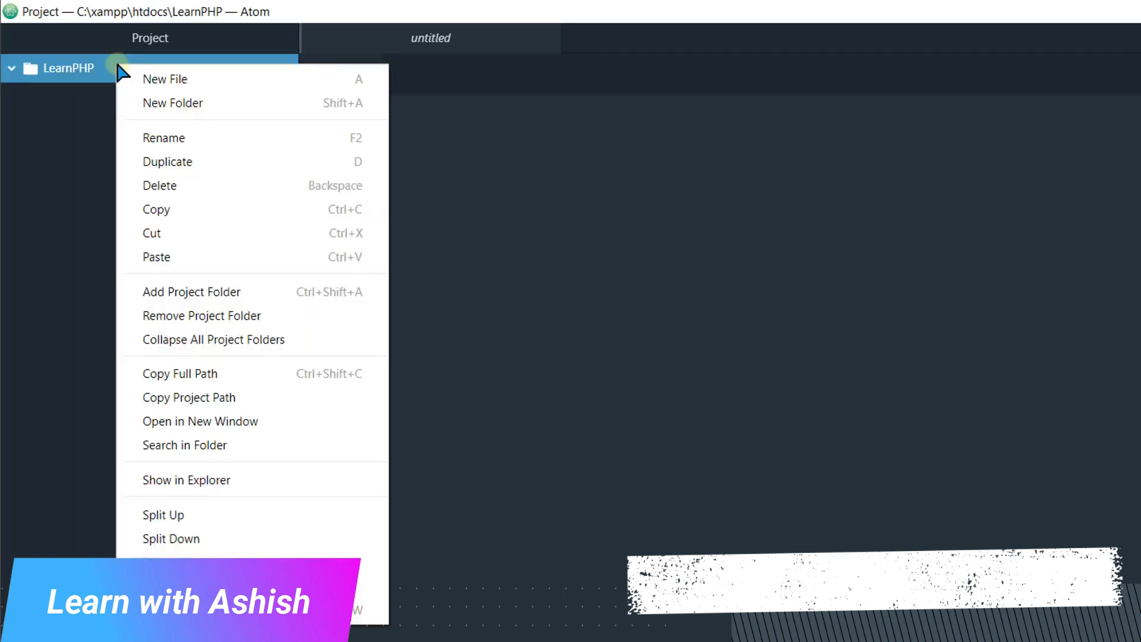
pyautogui.click(169, 79)
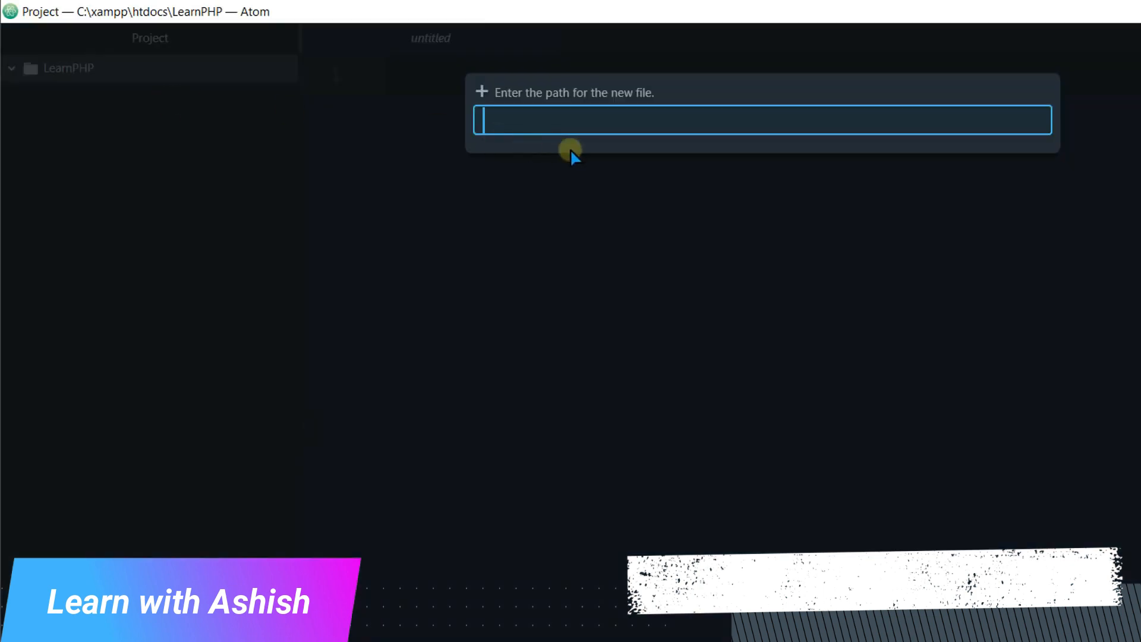
pyautogui.write('first.php')
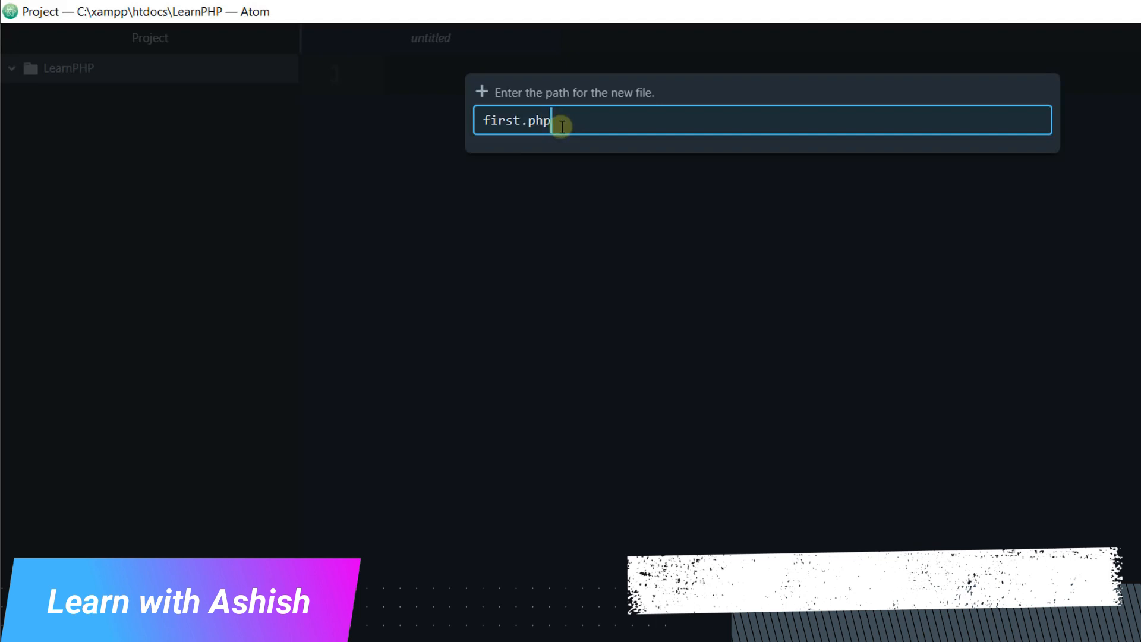
pyautogui.press('Return')
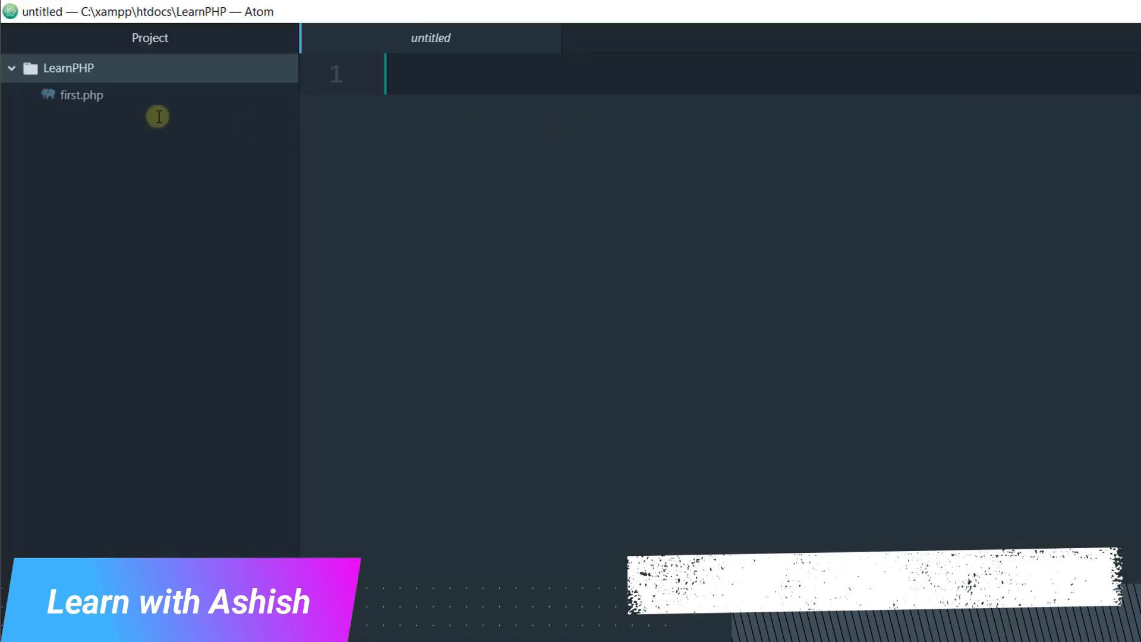
pyautogui.click(82, 98)
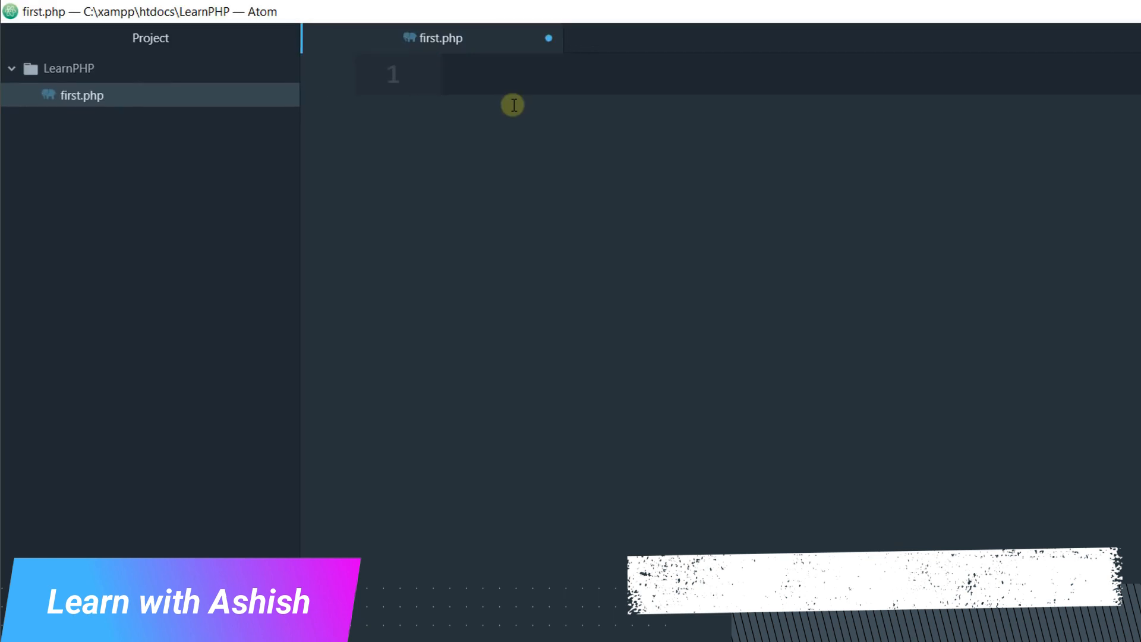
# Enter the opening <?php and closing ?> tags in first.php with an empty line between them
pyautogui.write('<?php')
pyautogui.press('Escape')
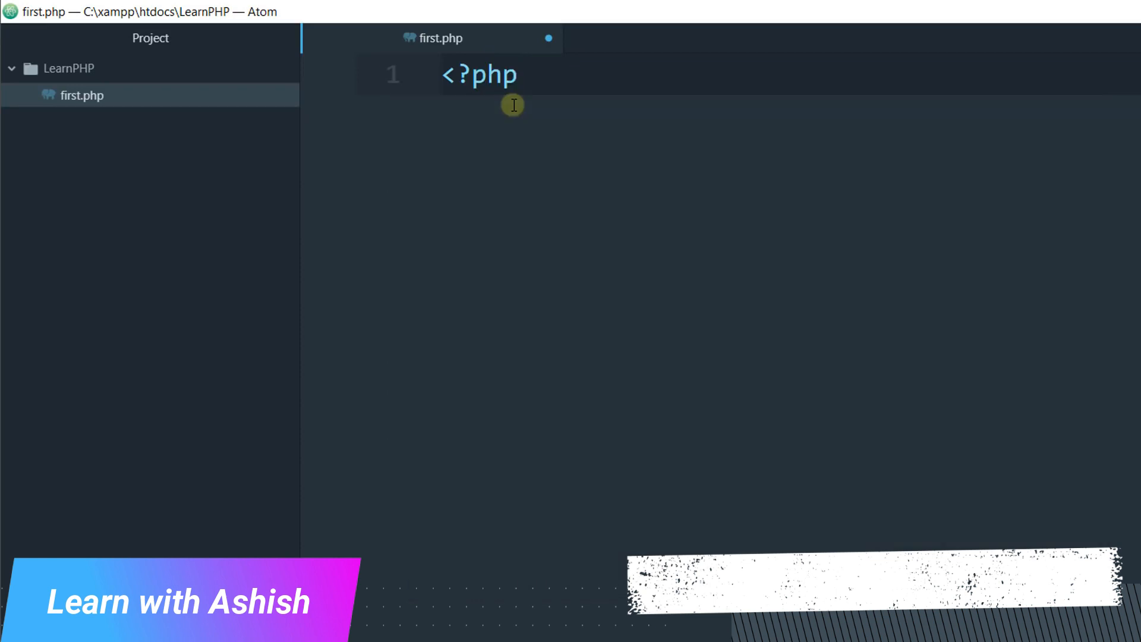
pyautogui.press('Return')
pyautogui.press('Return')
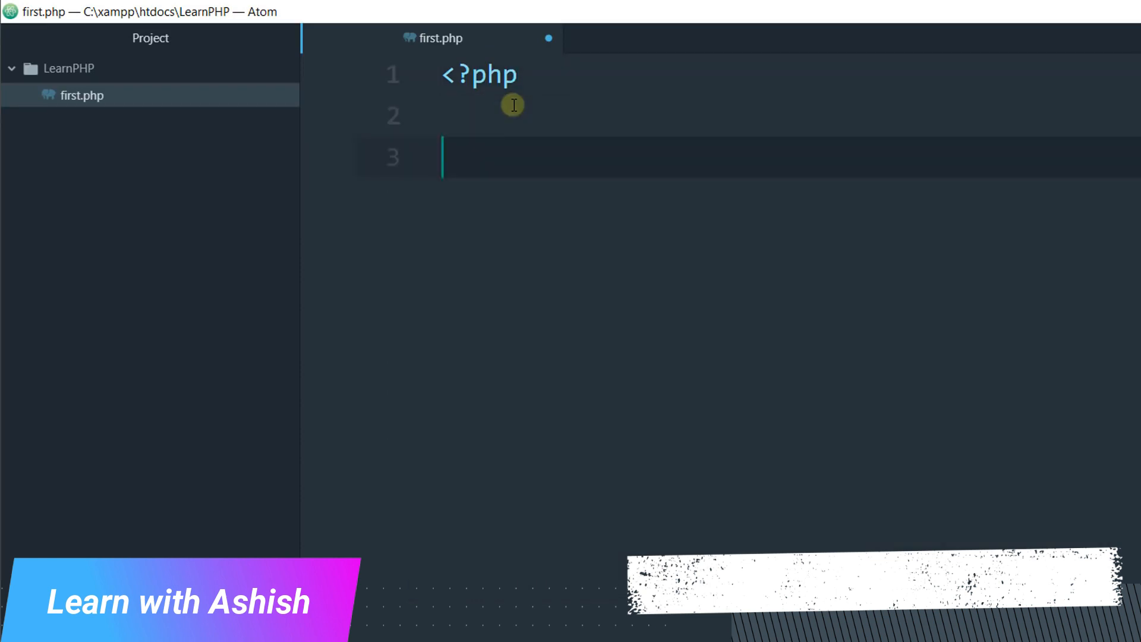
pyautogui.write('?>')
pyautogui.press('Up')
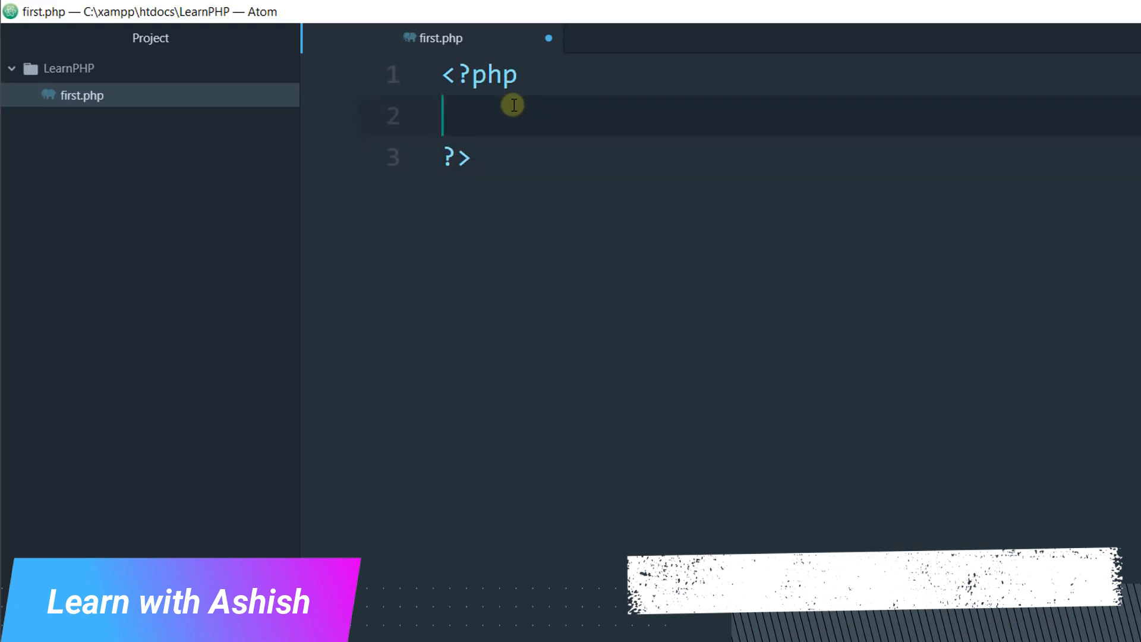
# Add the statement echo "Hello EveryOne"; between the PHP tags on line 2 and save first.php
pyautogui.write('echo')
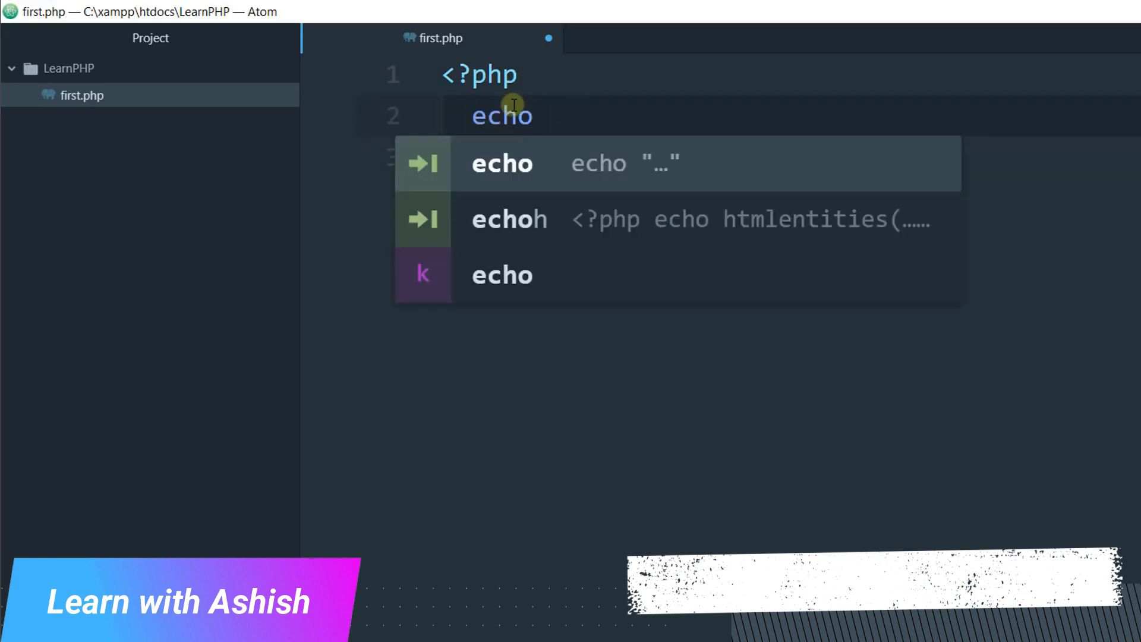
pyautogui.press('Tab')
pyautogui.write('Hello Ever')
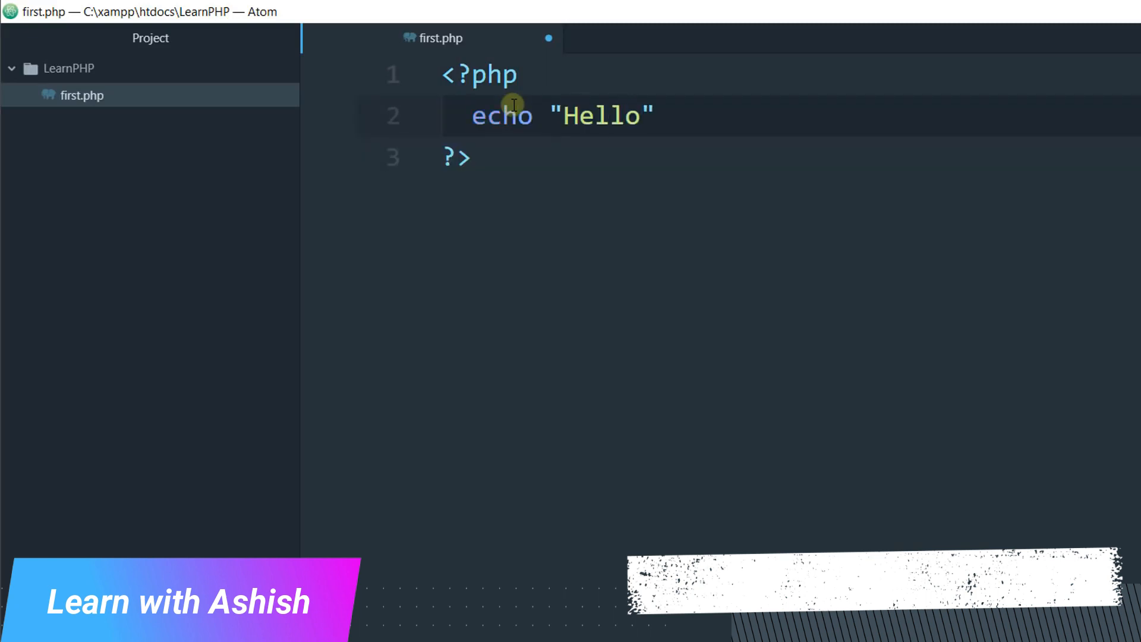
pyautogui.write('yOne";')
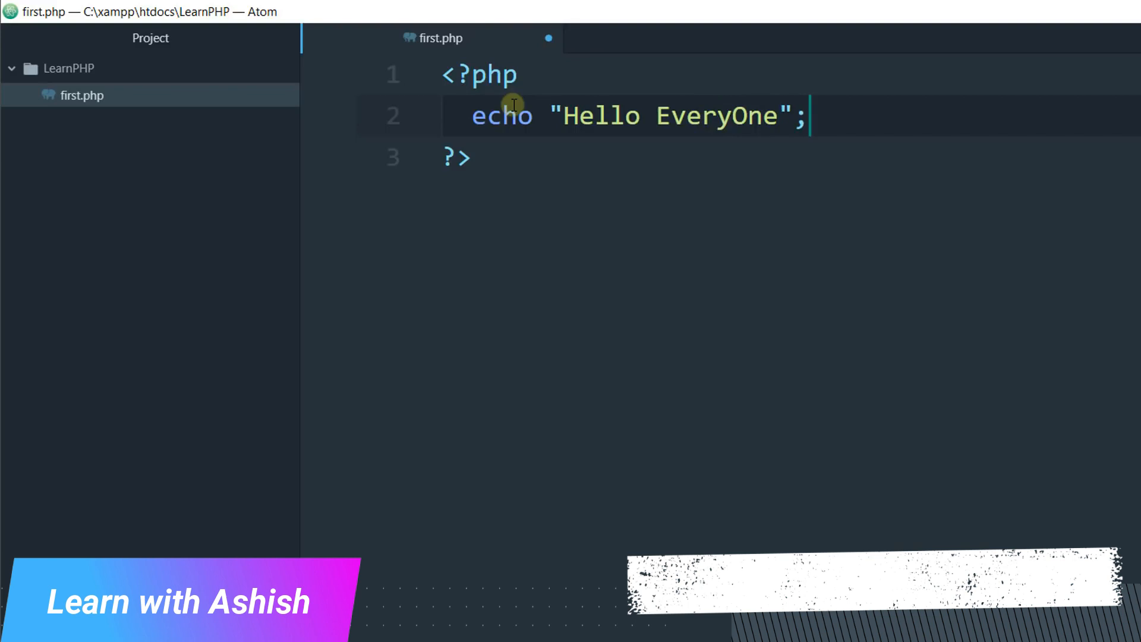
pyautogui.hotkey('ctrl', 's')
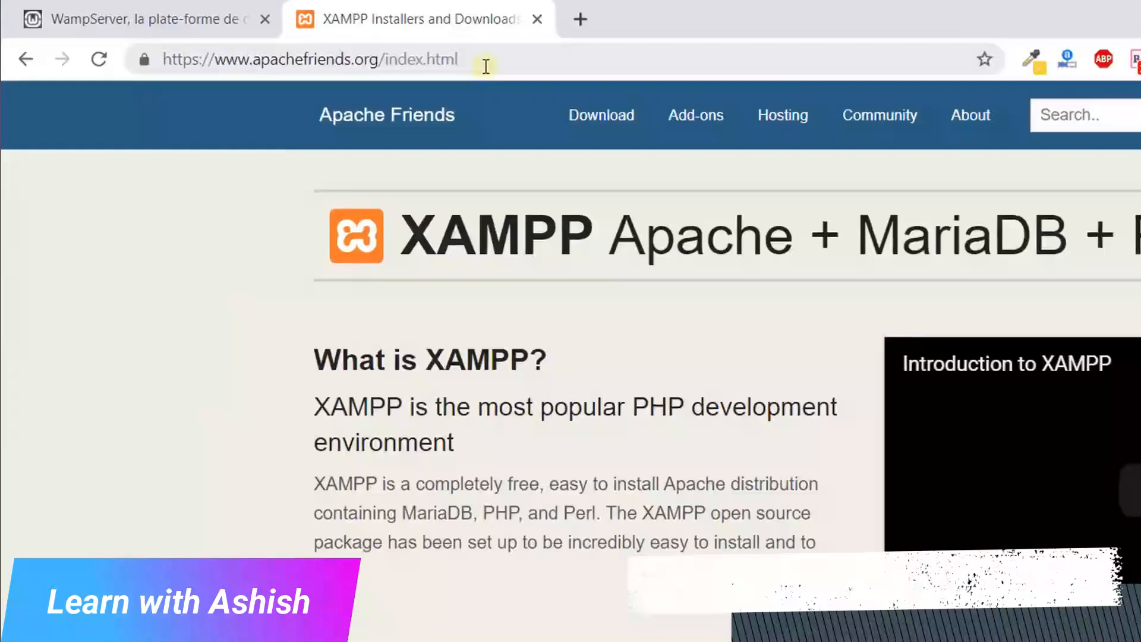
# Switch to the Chrome browser, open localhost in the XAMPP page's place and look over the dashboard page
pyautogui.click(322, 39)
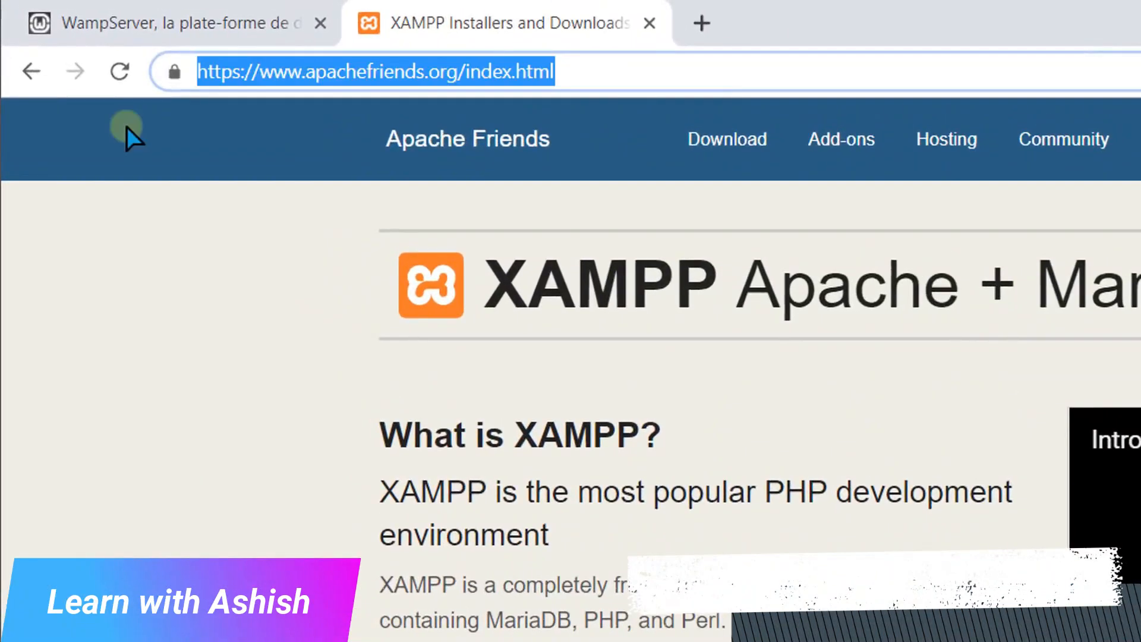
pyautogui.write('lo')
pyautogui.press('Return')
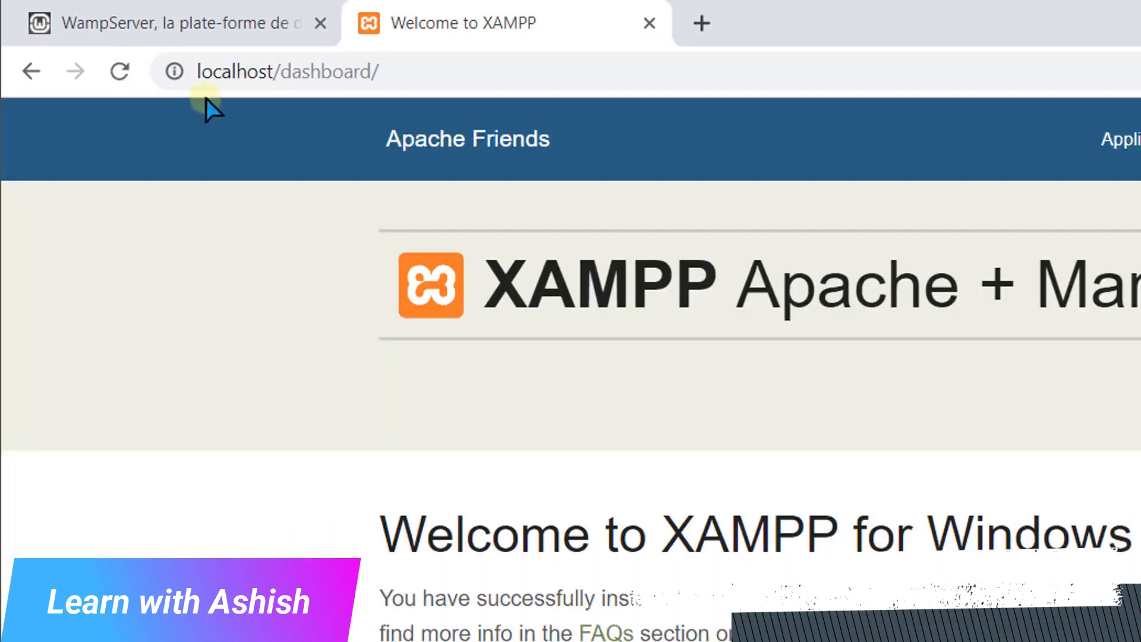
pyautogui.moveTo(275, 71); pyautogui.dragTo(372, 71)
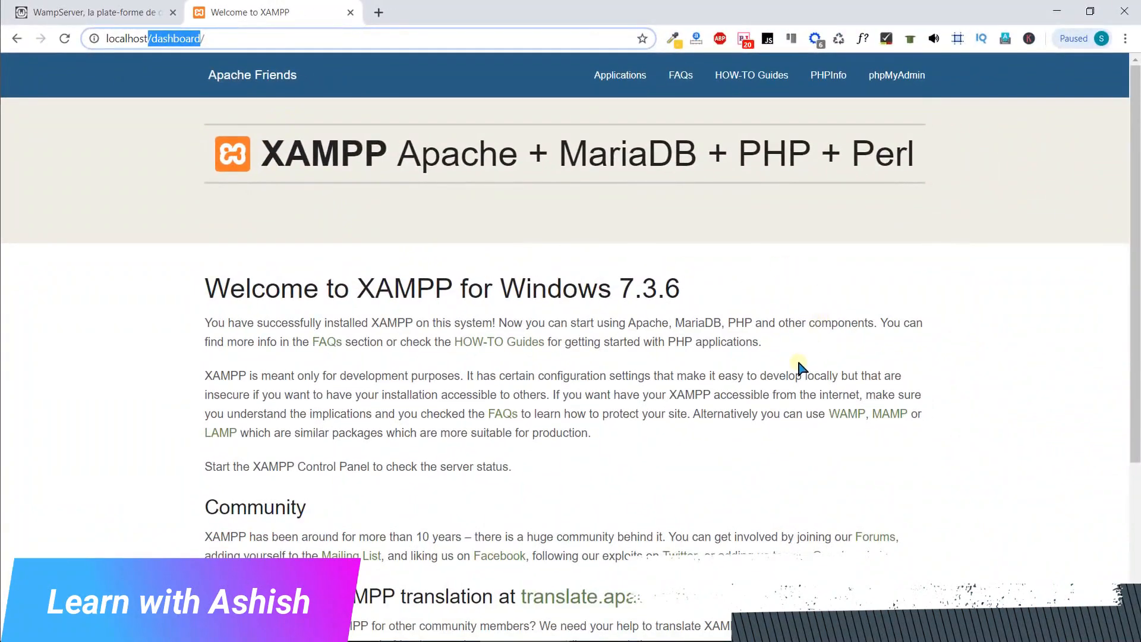
pyautogui.scroll(-4, 799, 368)
pyautogui.scroll(4, 799, 369)
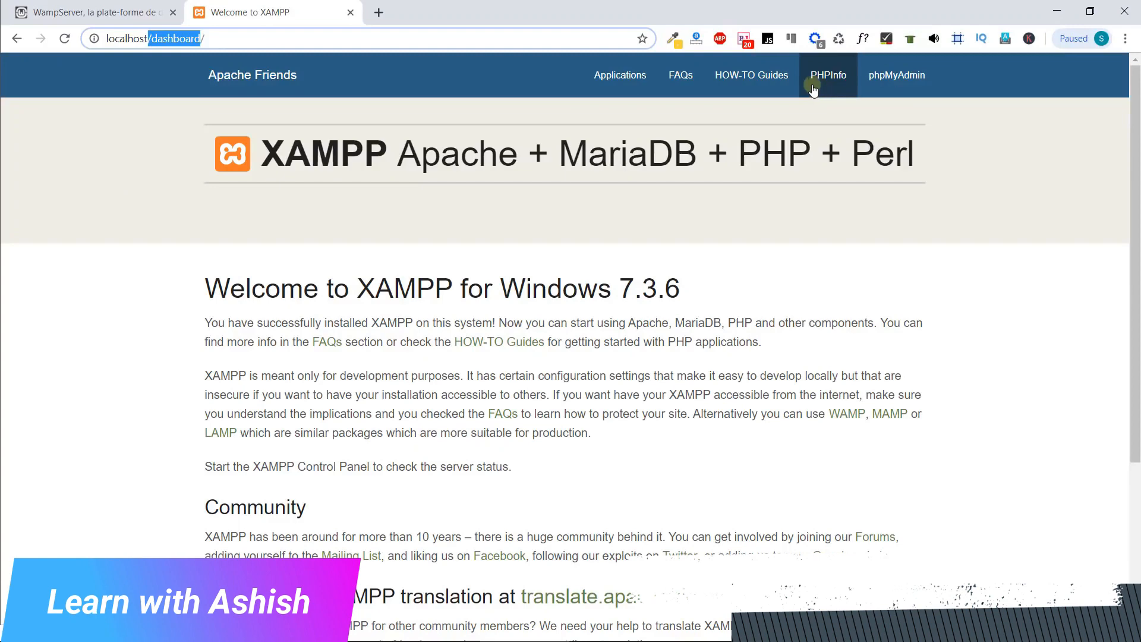
# Change the address to localhost/LearnPHP, open first.php from the directory listing and highlight the page's output text
pyautogui.click(156, 39)
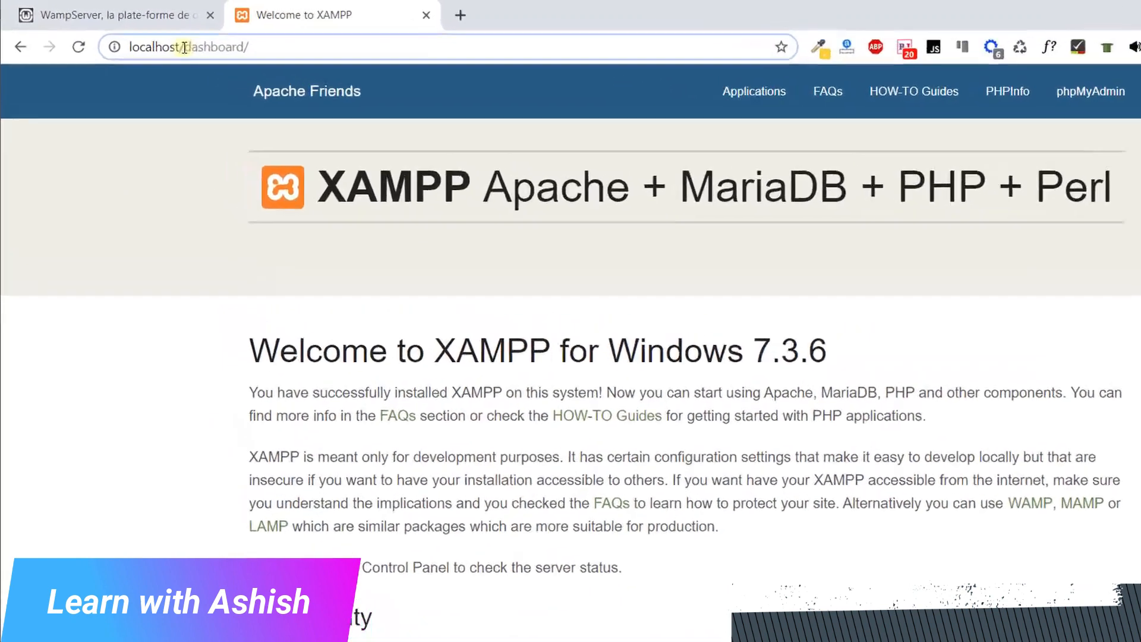
pyautogui.moveTo(156, 38); pyautogui.dragTo(234, 38)
pyautogui.press('BackSpace')
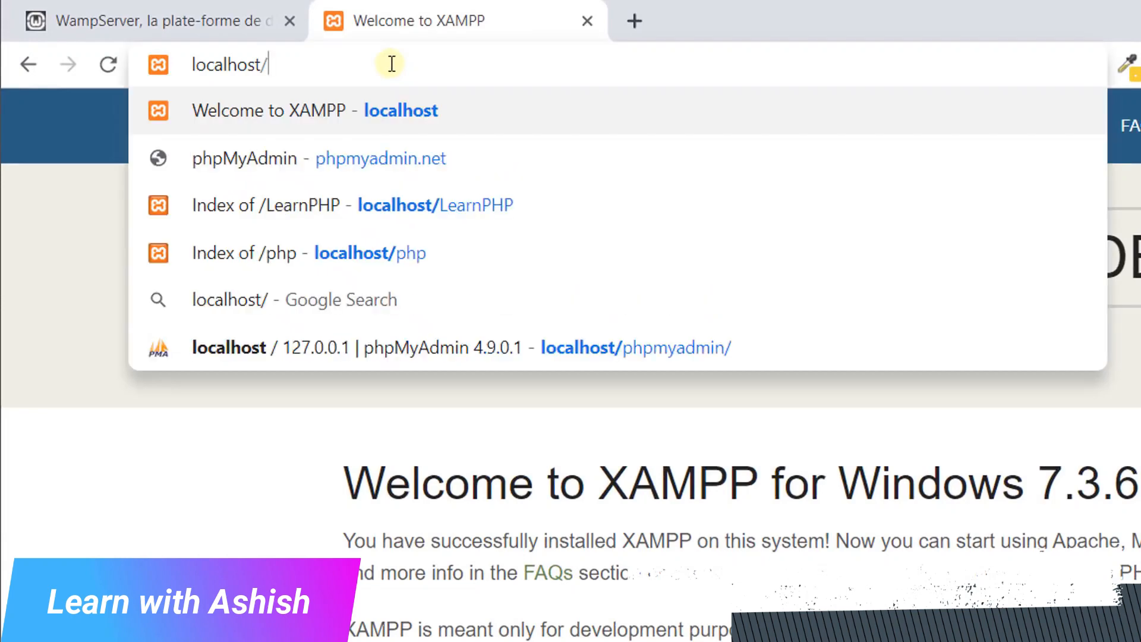
pyautogui.write('Le')
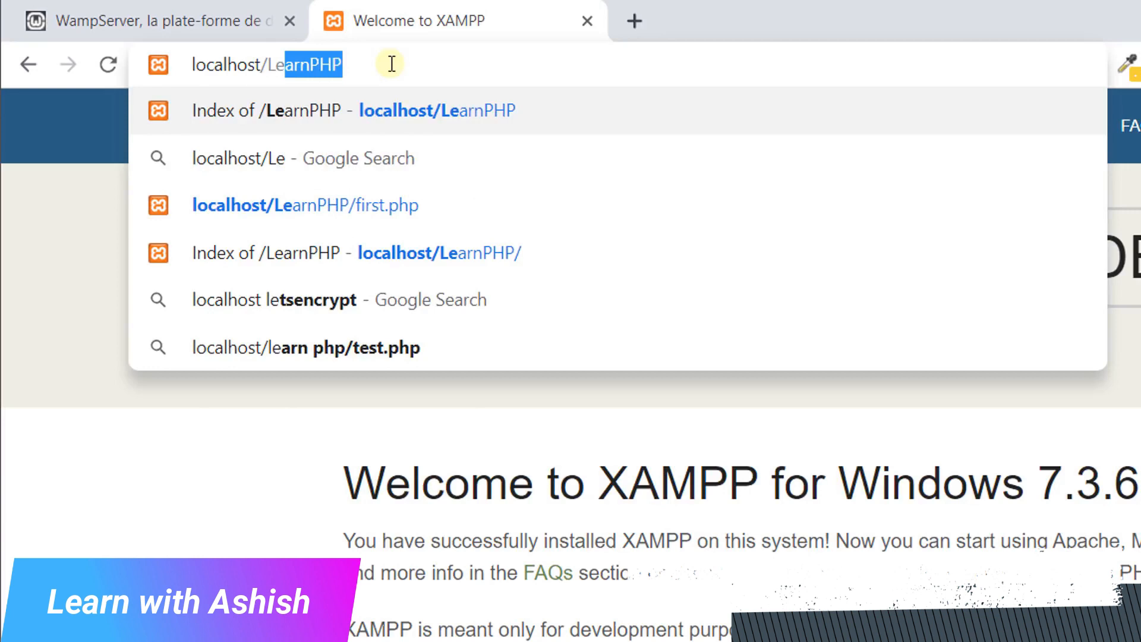
pyautogui.press('Return')
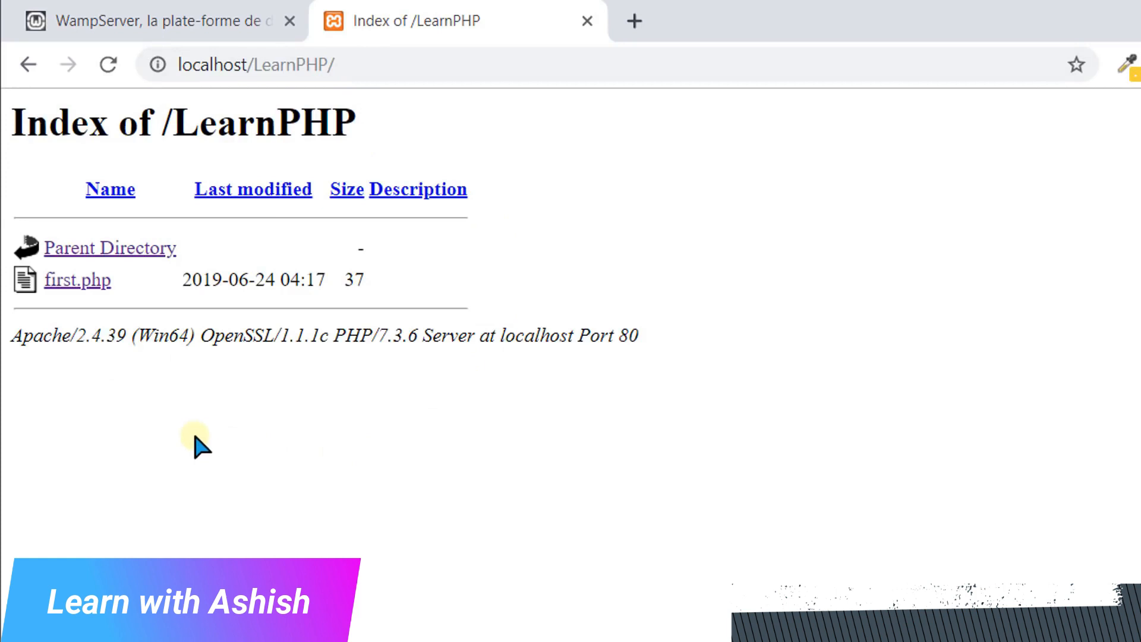
pyautogui.click(86, 287)
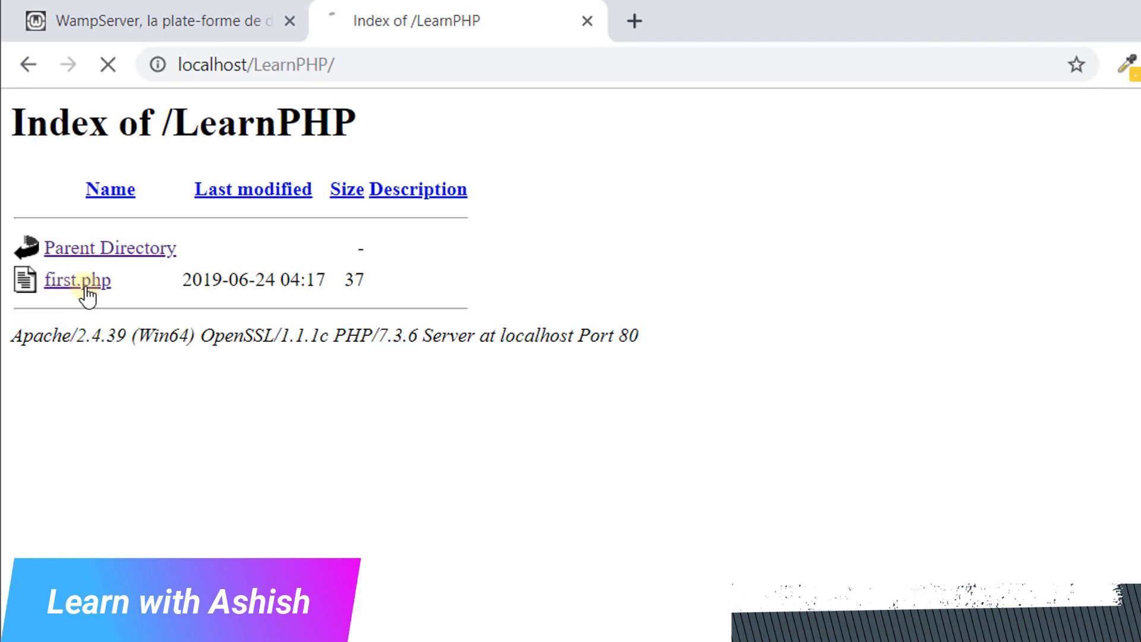
pyautogui.moveTo(13, 110); pyautogui.dragTo(154, 114)
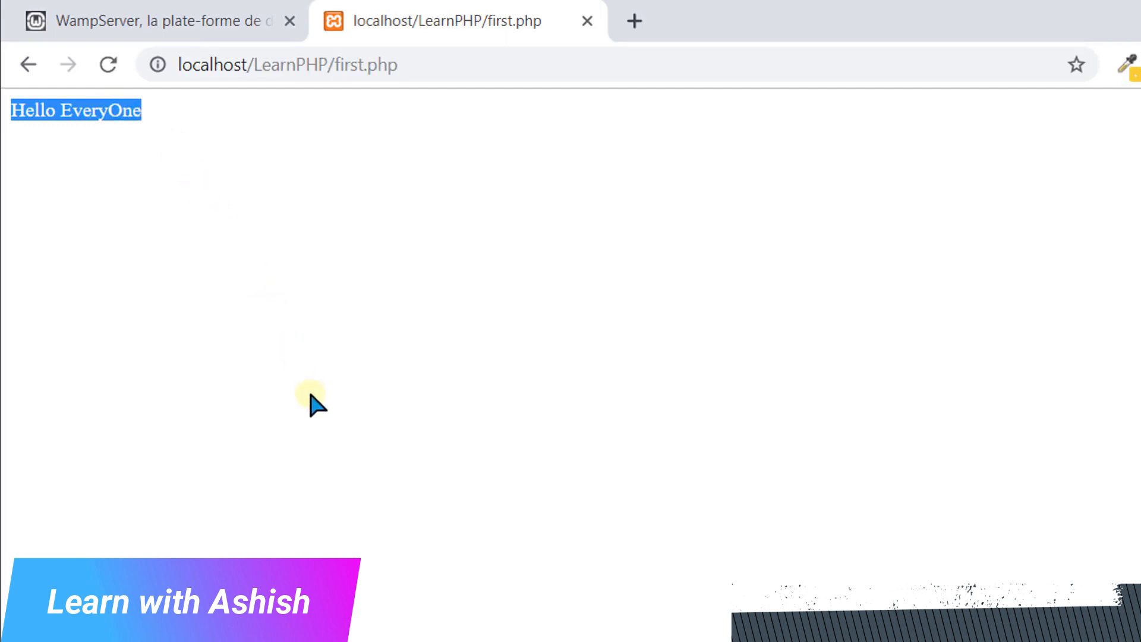
# Examine the server modules in the XAMPP Control Panel, the parts of the first.php page address in the browser, and the file's code in Atom
pyautogui.hotkey('alt', 'Tab')
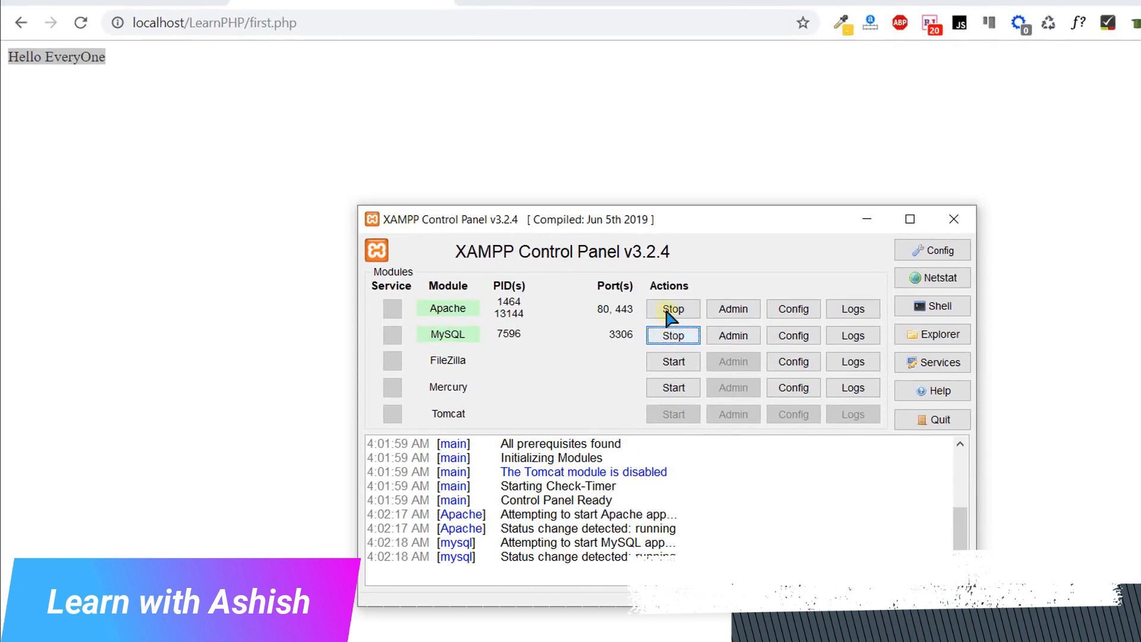
pyautogui.click(312, 308)
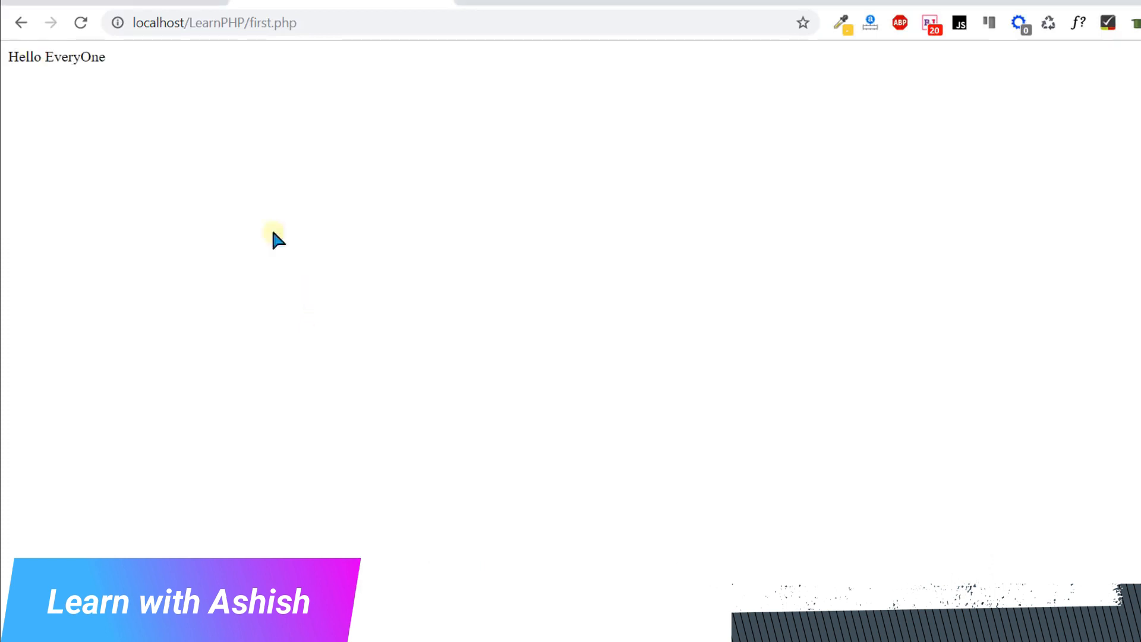
pyautogui.moveTo(133, 24); pyautogui.dragTo(248, 41)
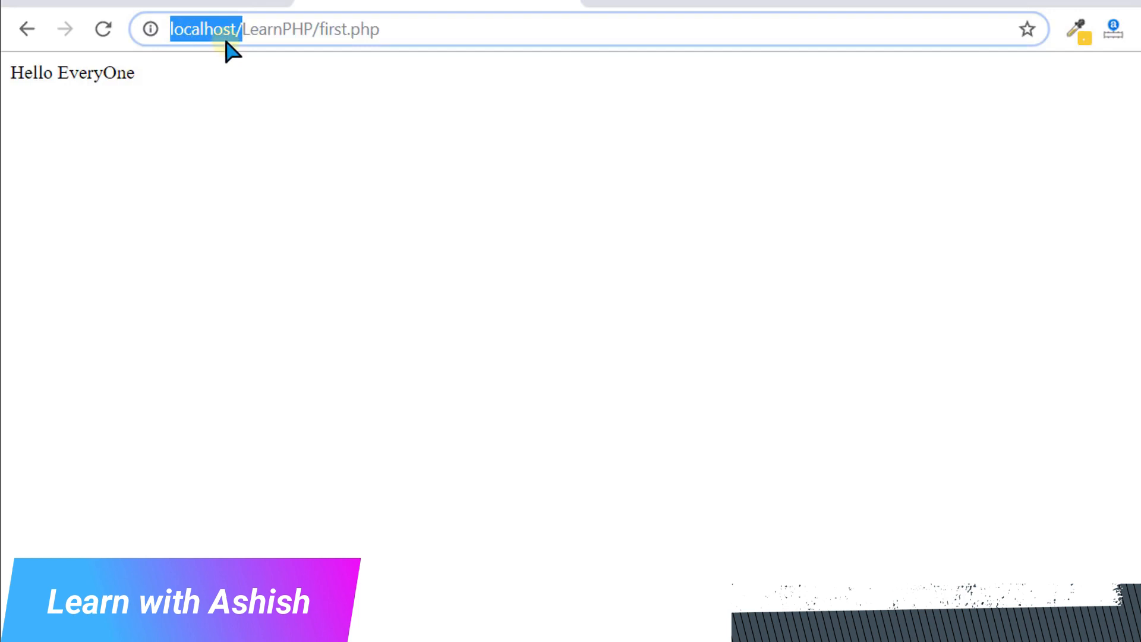
pyautogui.doubleClick(259, 32)
pyautogui.moveTo(319, 31); pyautogui.dragTo(404, 41)
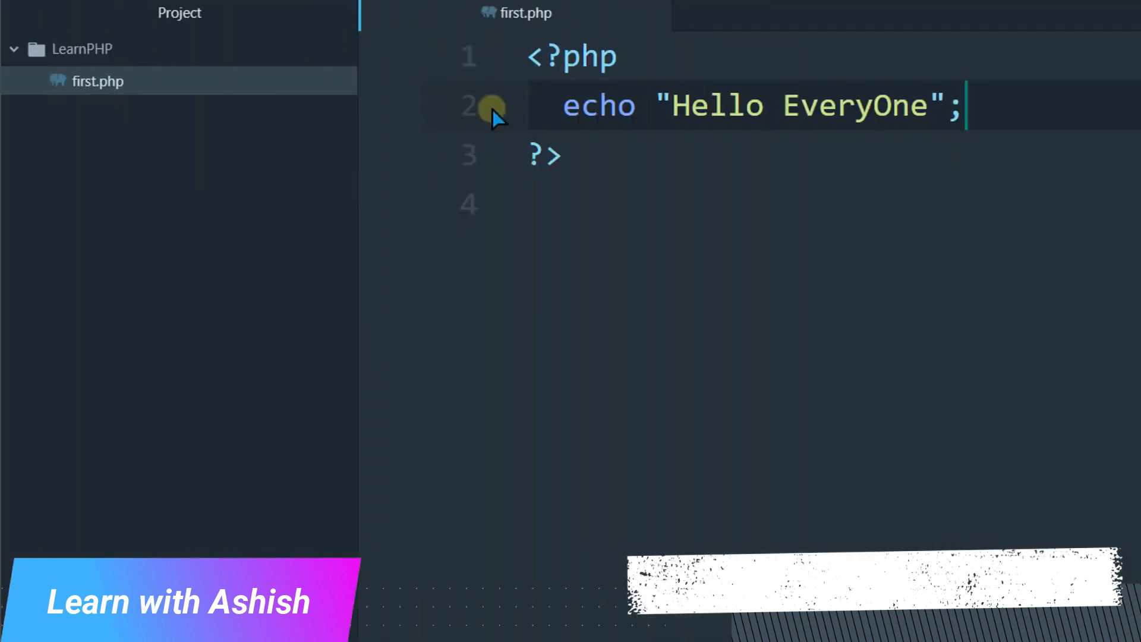
pyautogui.moveTo(629, 186); pyautogui.dragTo(508, 59)
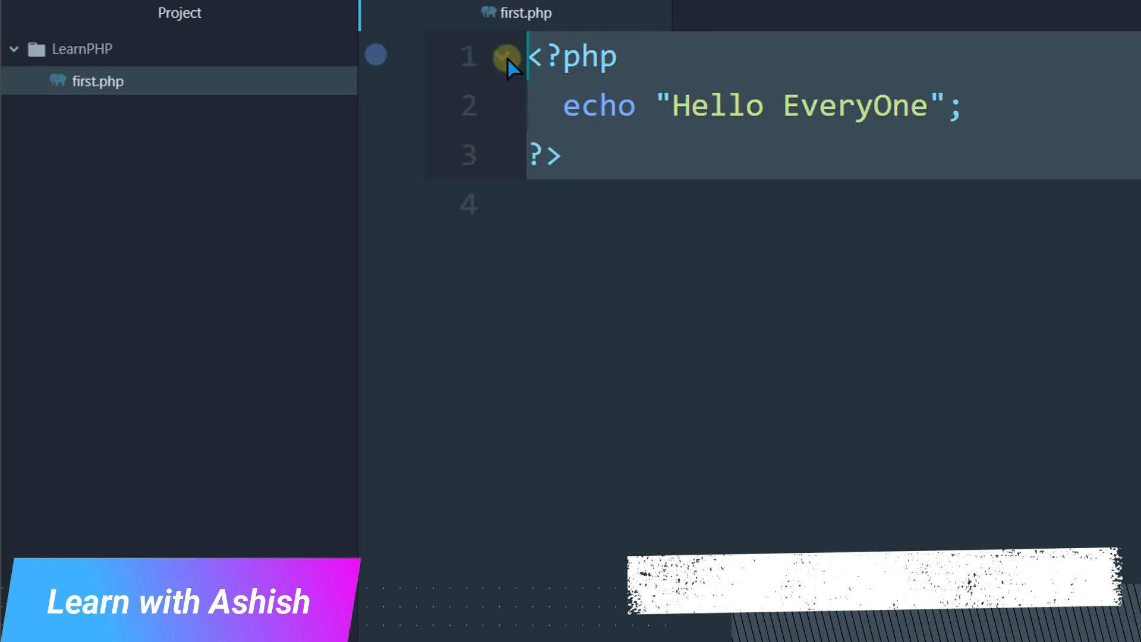